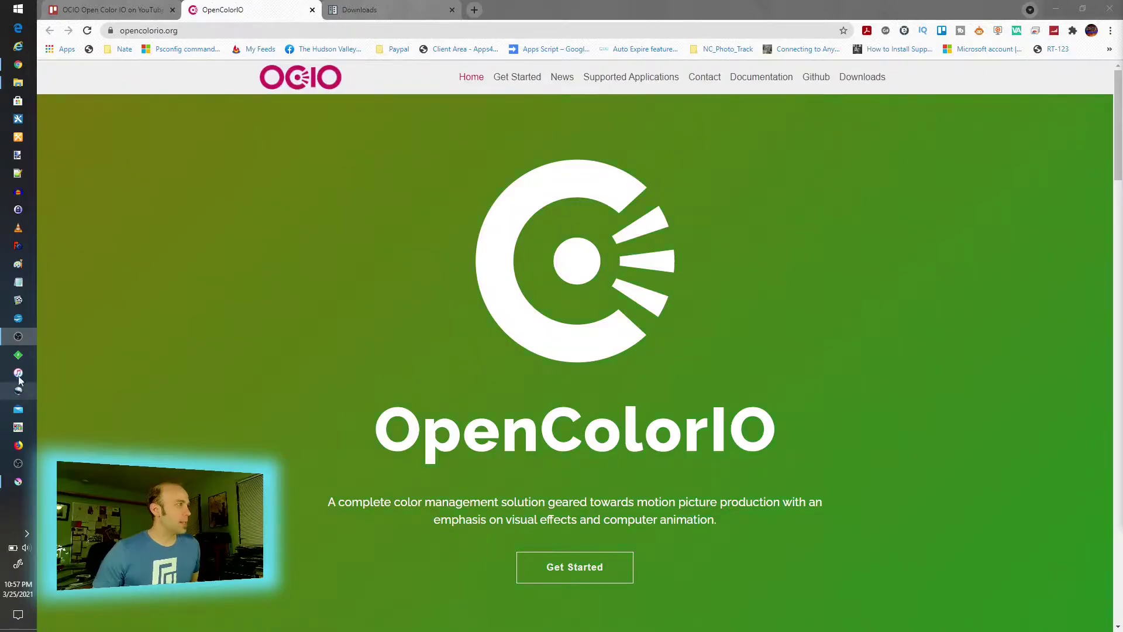
- Switch to Krita and bring in DSC_0313.NEF from the Wappingers_Park_3-13-2021 folder in File Explorer
left_click(30, 480)
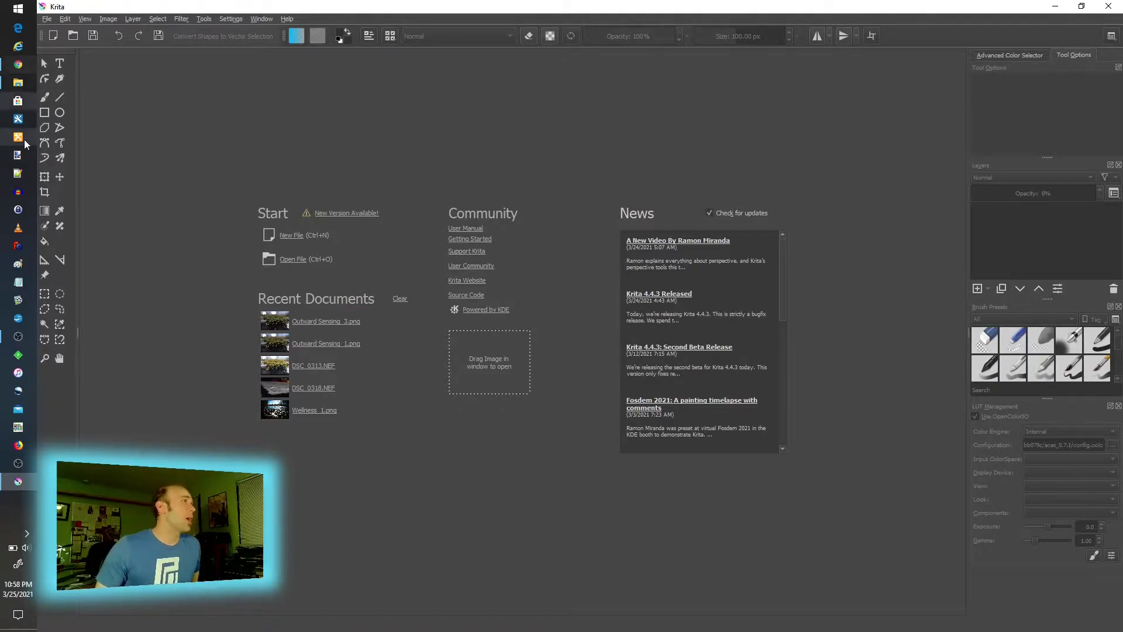
left_click(26, 83)
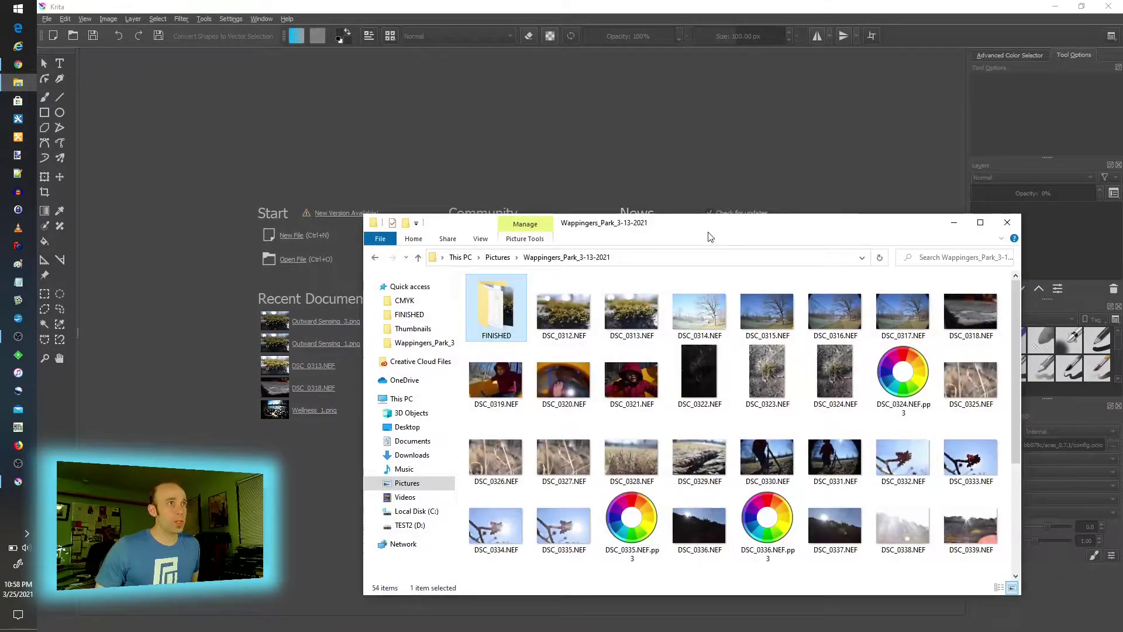
left_click_drag(706, 229, 1122, 289)
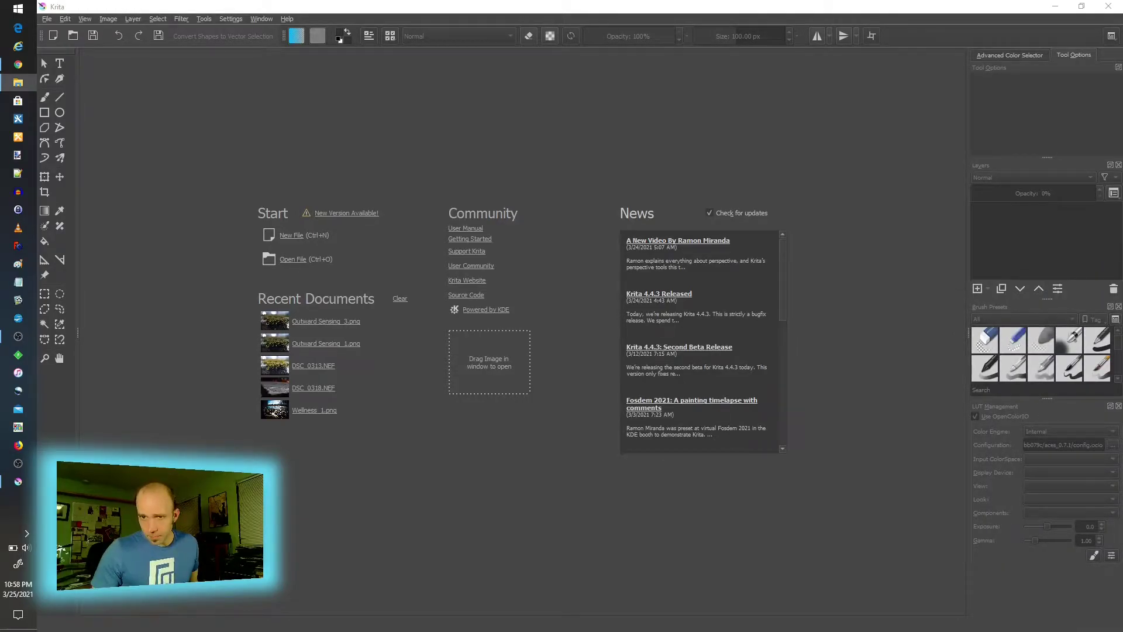
left_click_drag(1122, 351, 472, 387)
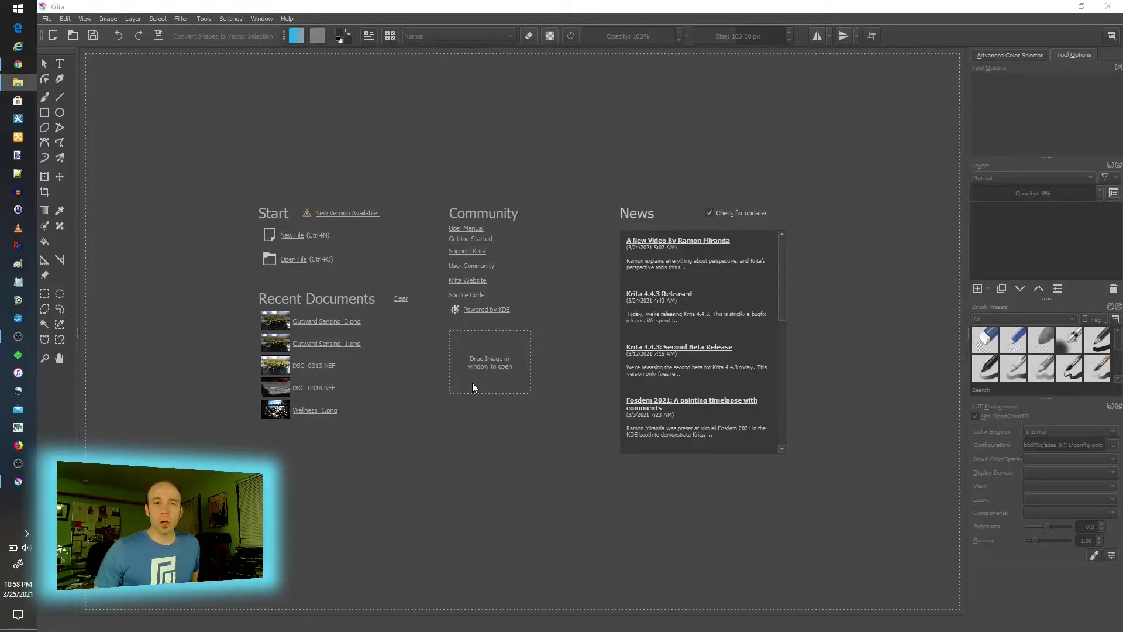
left_click_drag(473, 387, 473, 387)
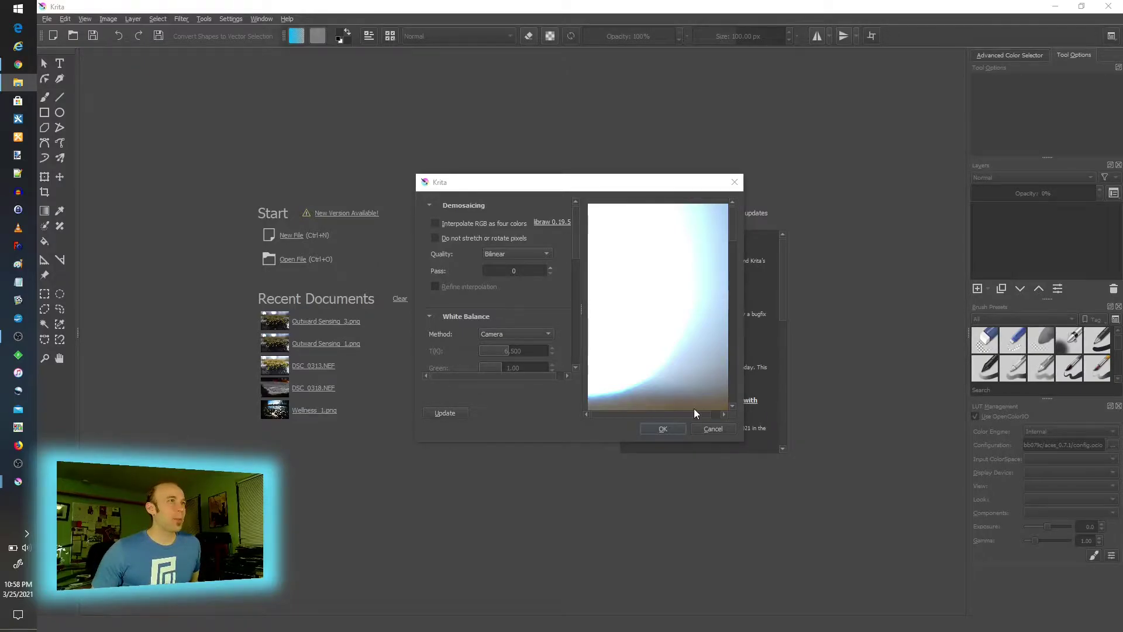
- Review the raw import options down to Color Management and import the photo with the existing settings
left_click_drag(519, 182, 413, 154)
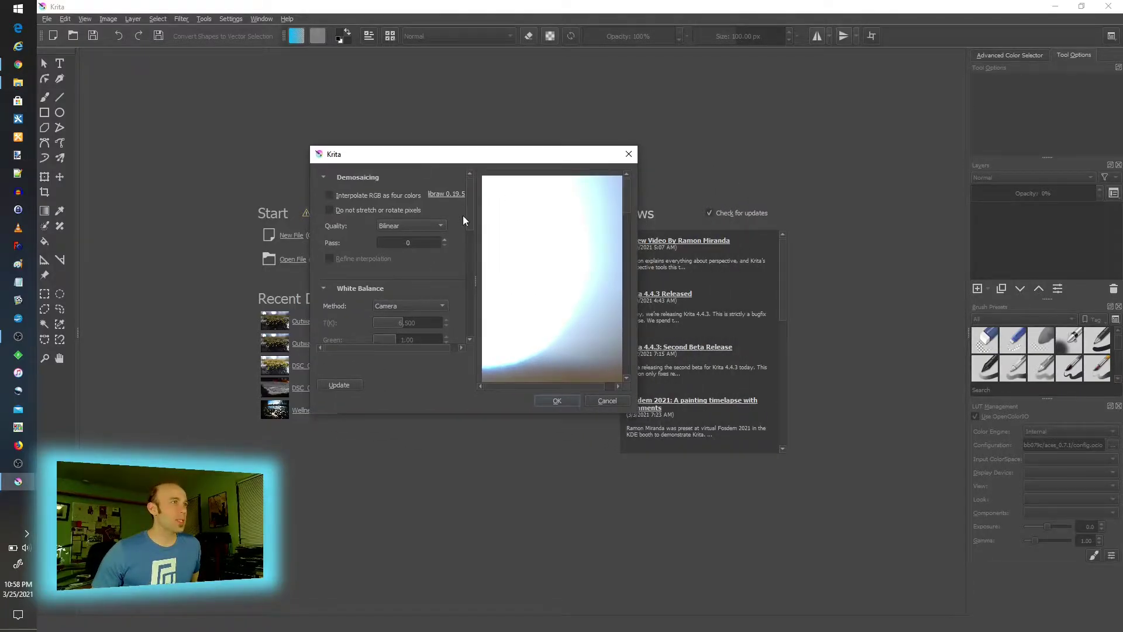
scroll(477, 226, "down", 10)
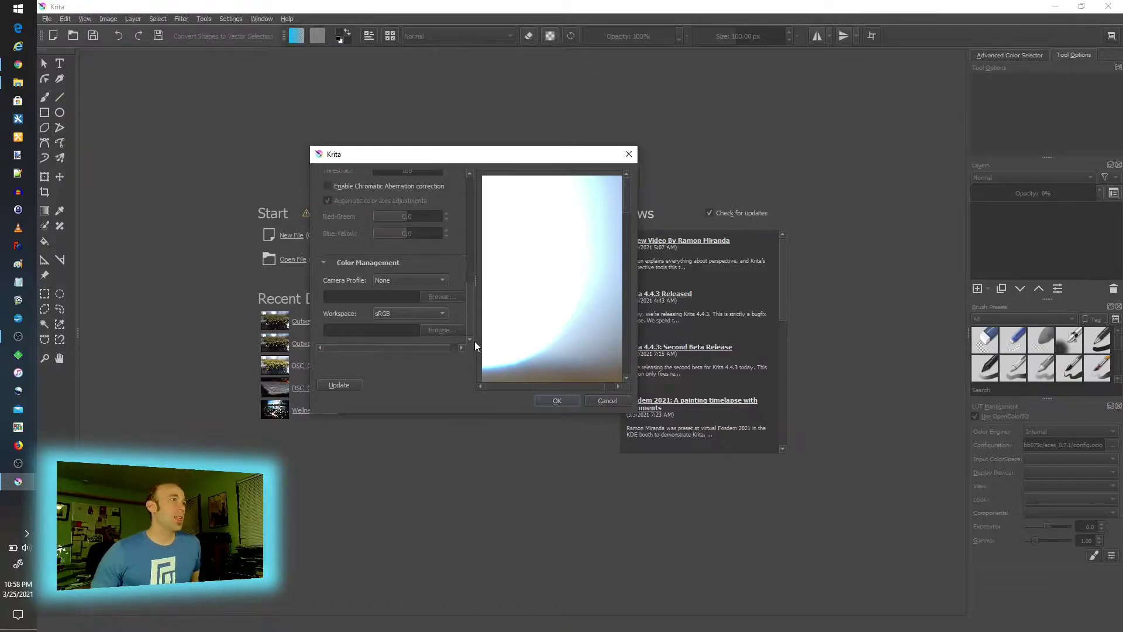
left_click_drag(473, 269, 473, 213)
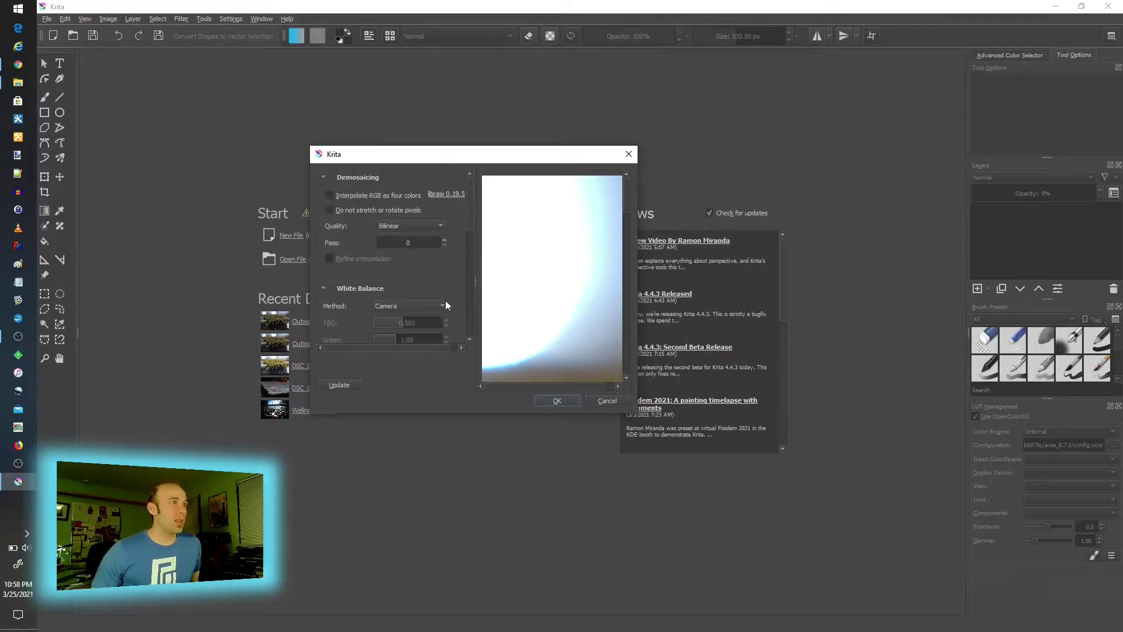
left_click(557, 401)
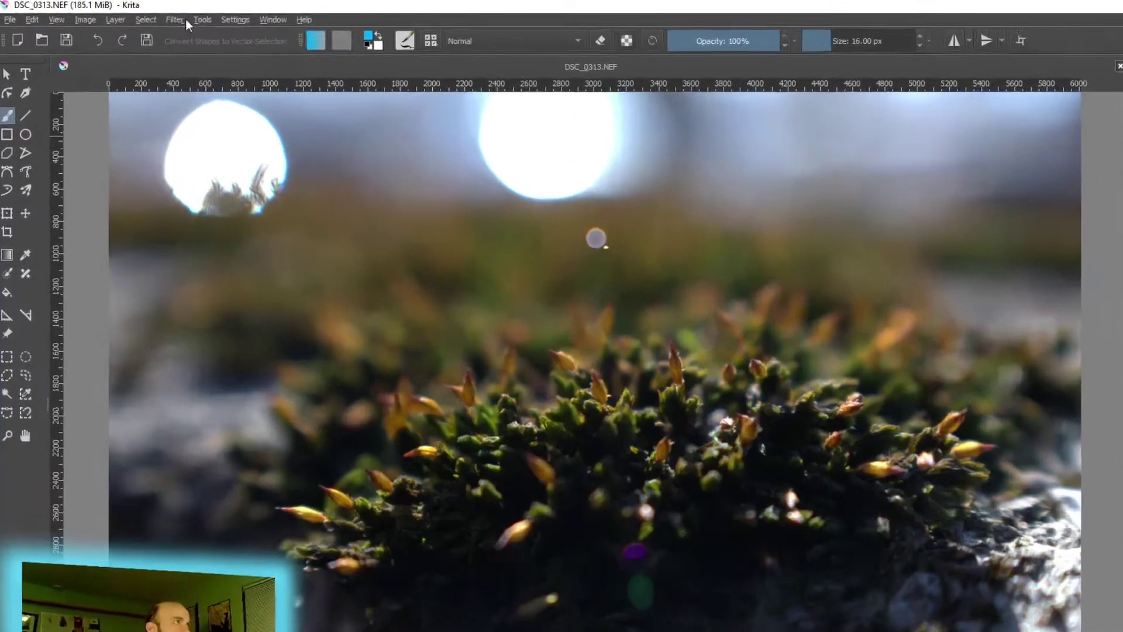
- Make sure the LUT Management docker is shown, and turn its Use OpenColorIO option off and on again
left_click(204, 19)
mouse_move(234, 18)
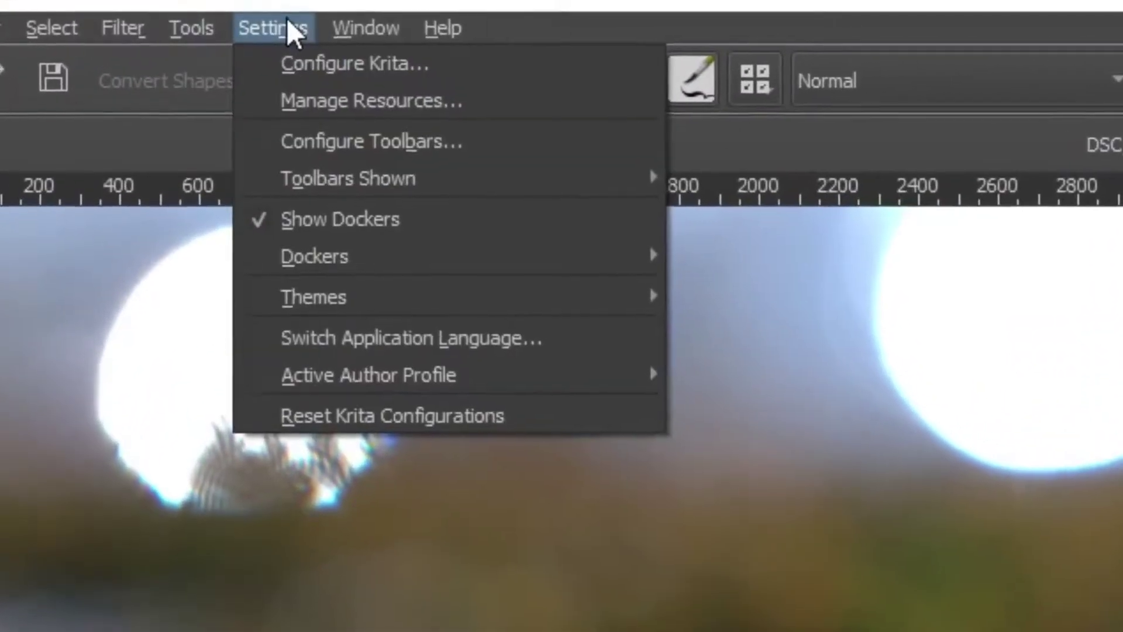
mouse_move(340, 263)
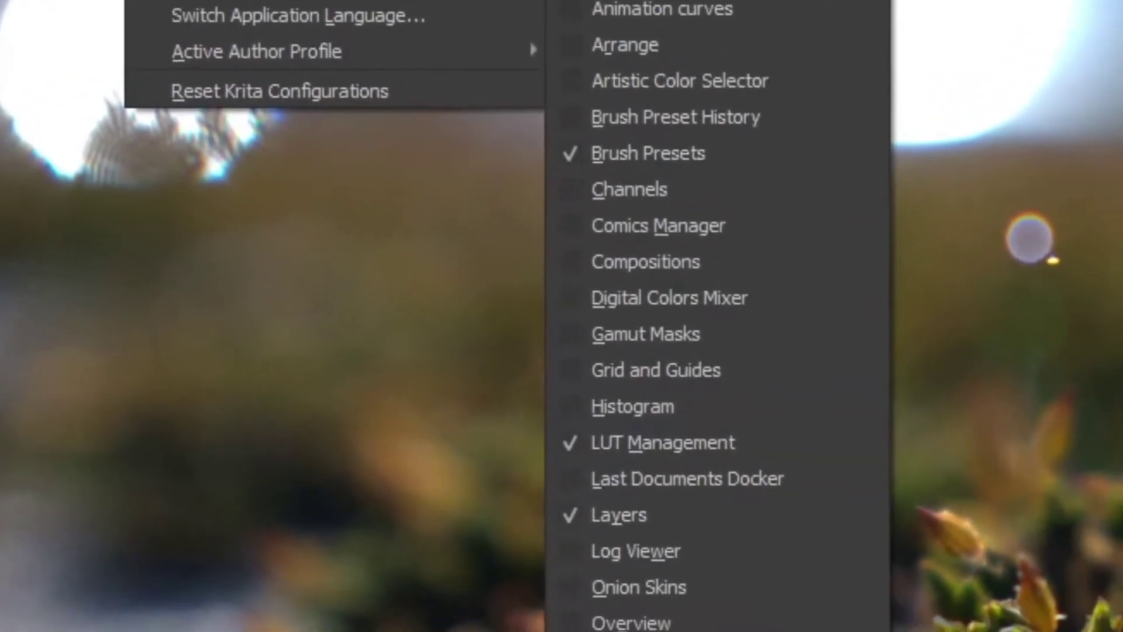
left_click(777, 463)
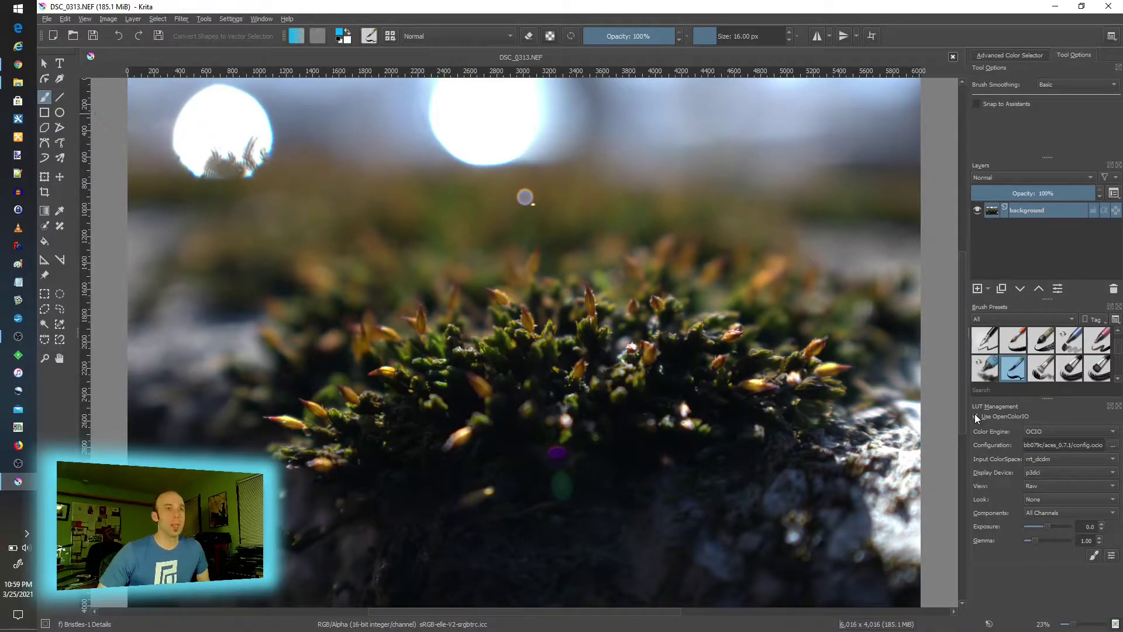
left_click(975, 416)
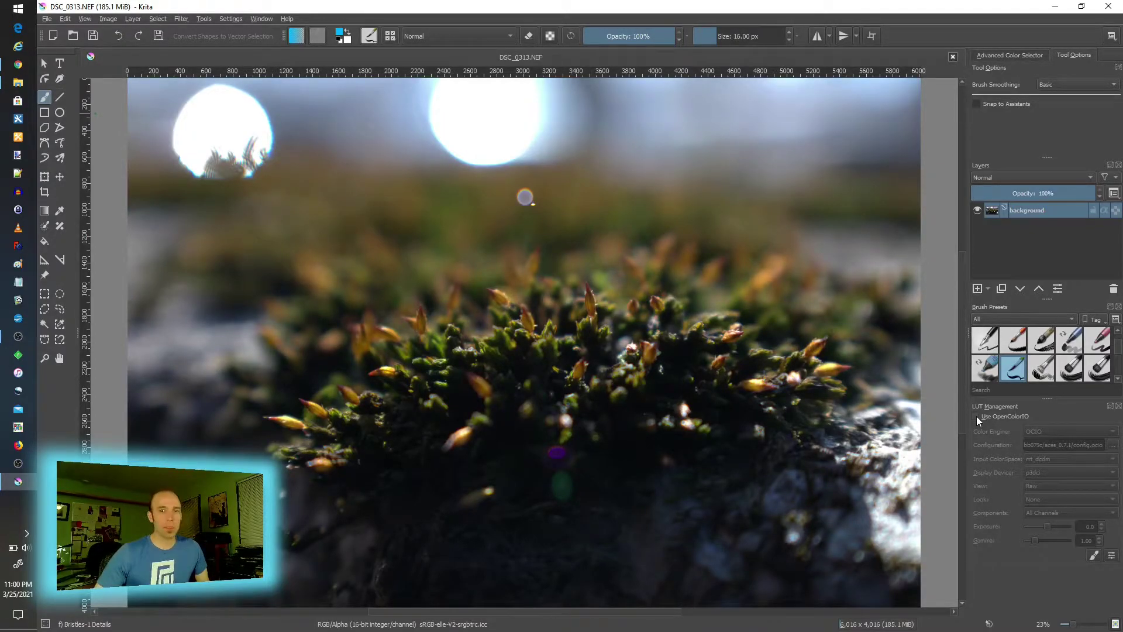
left_click(975, 416)
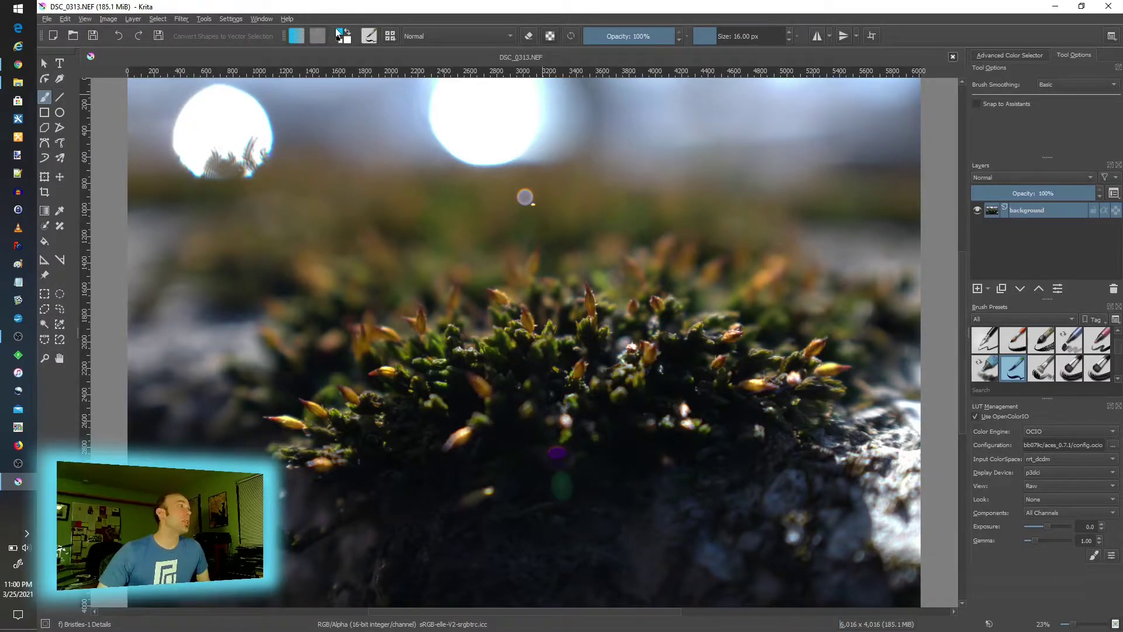
- Switch to Chrome, look at the sample OCIO configurations on the OpenColorIO Downloads page, and return to Krita
left_click(18, 68)
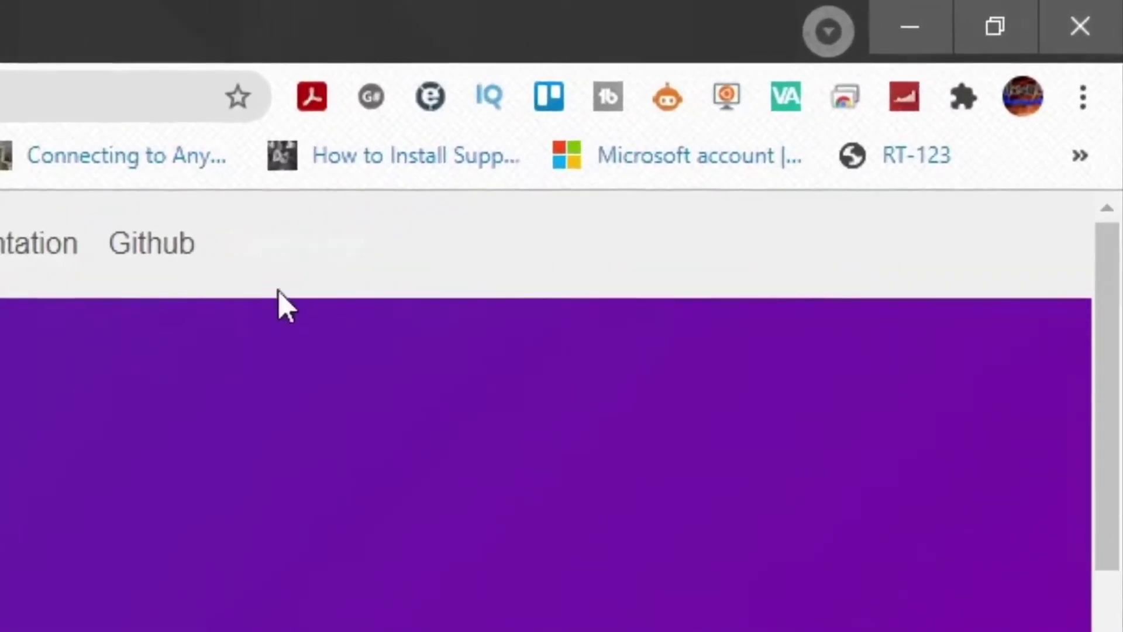
left_click(441, 195)
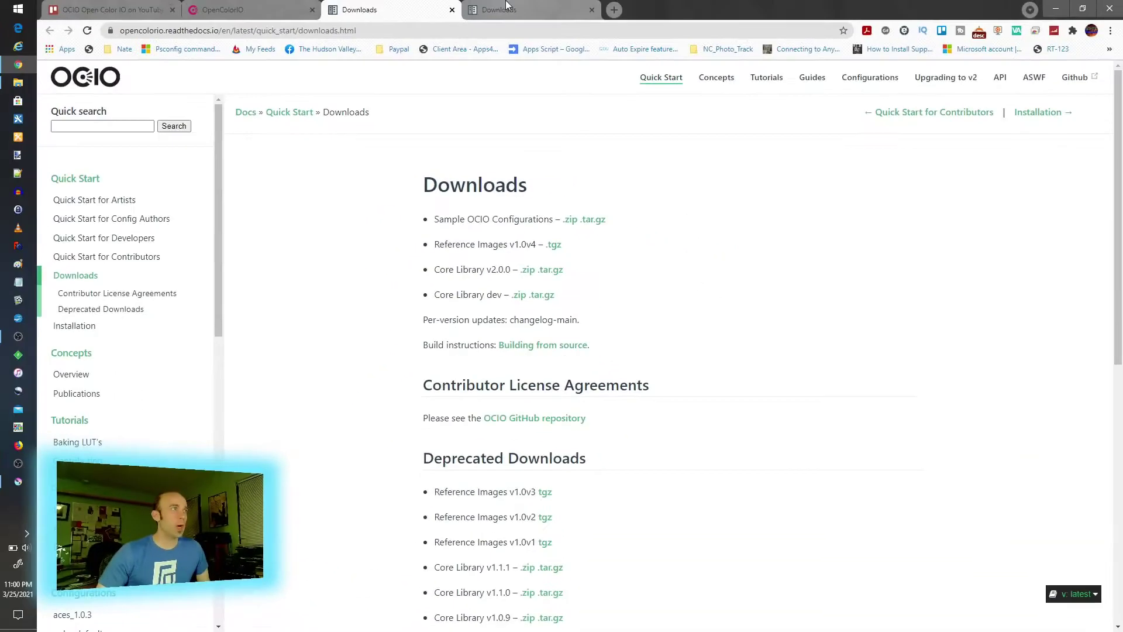
mouse_move(18, 87)
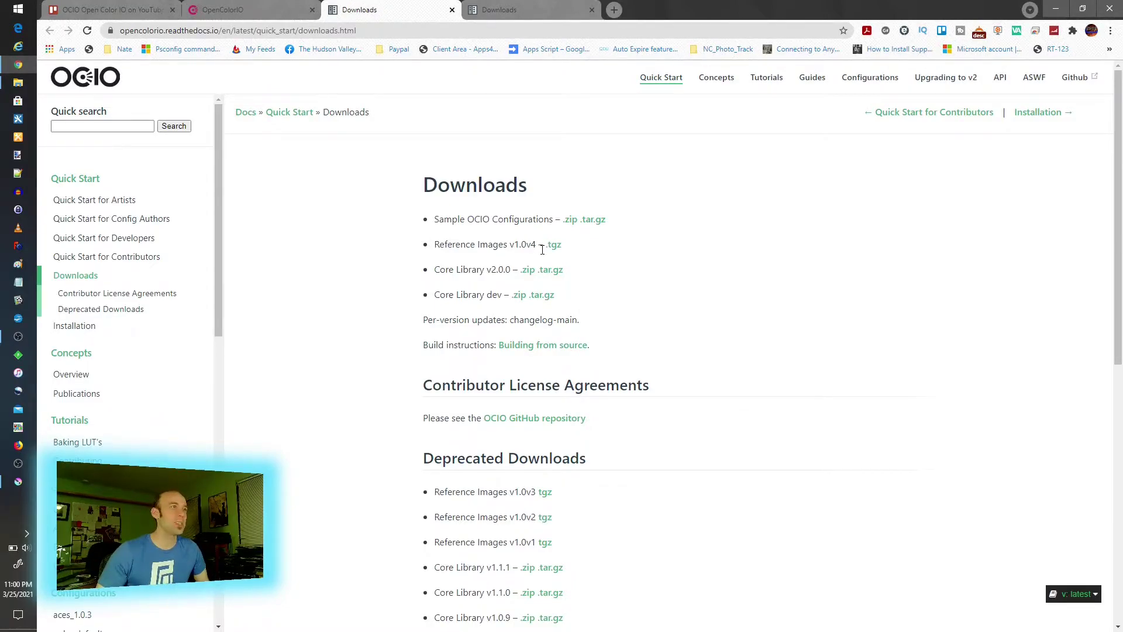
left_click(1060, 11)
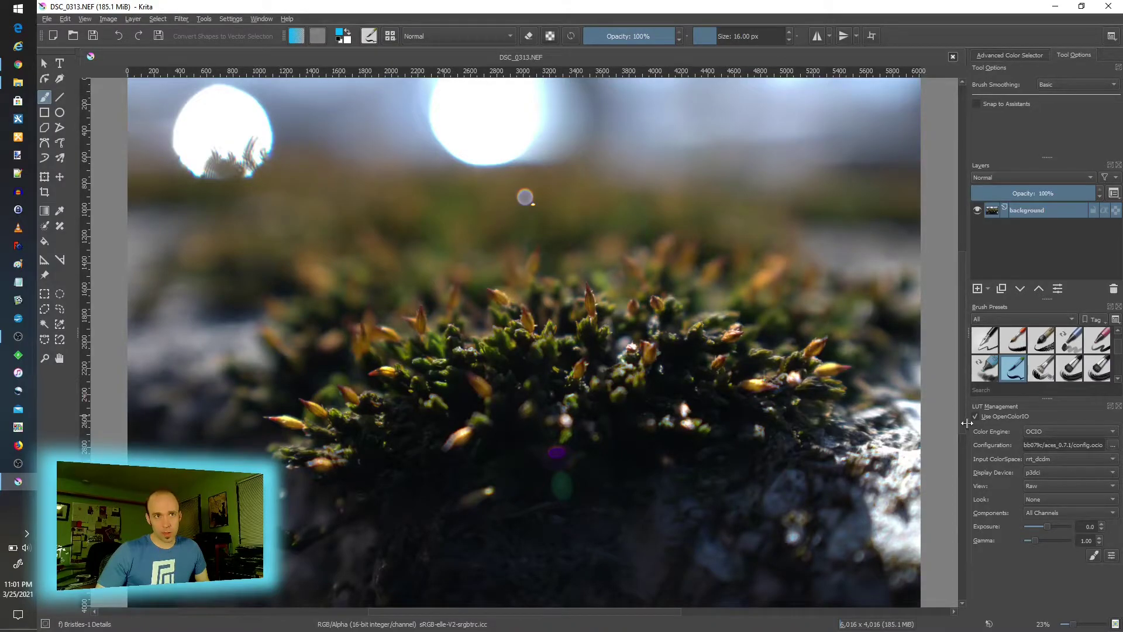
- Set the LUT Management color engine to OCIO and open the file chooser for its configuration
left_click(1051, 431)
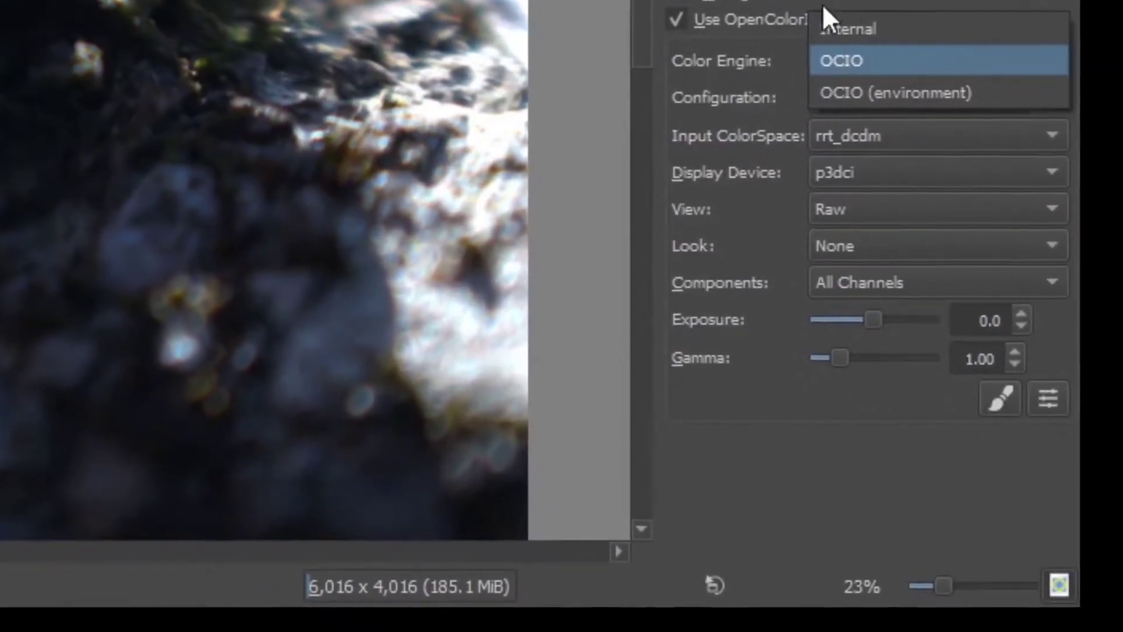
left_click(843, 60)
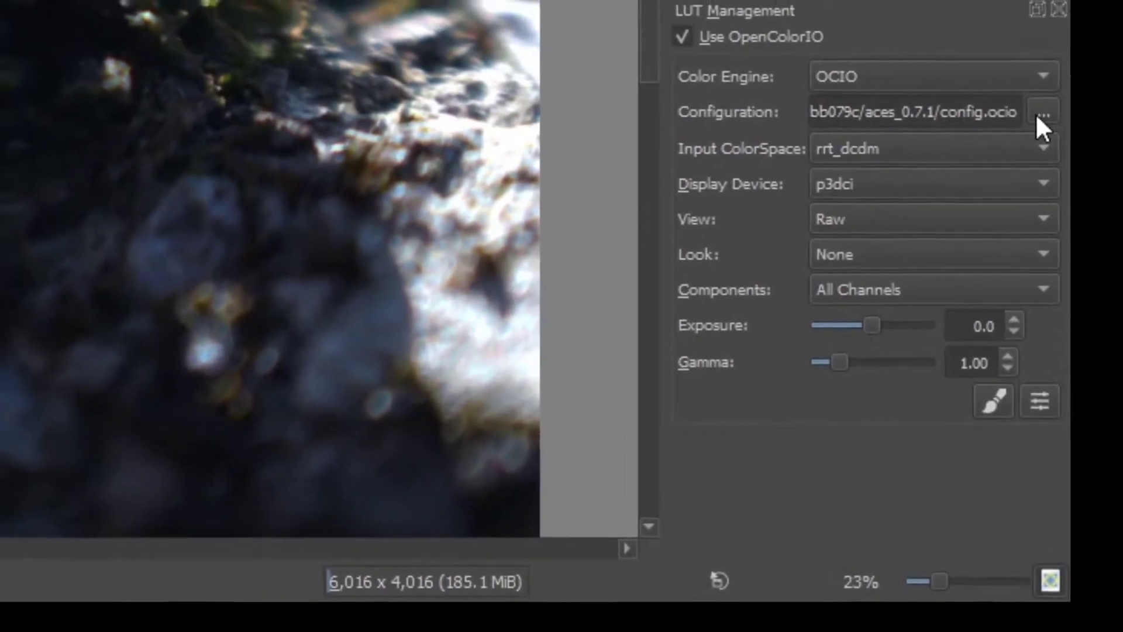
left_click(1020, 98)
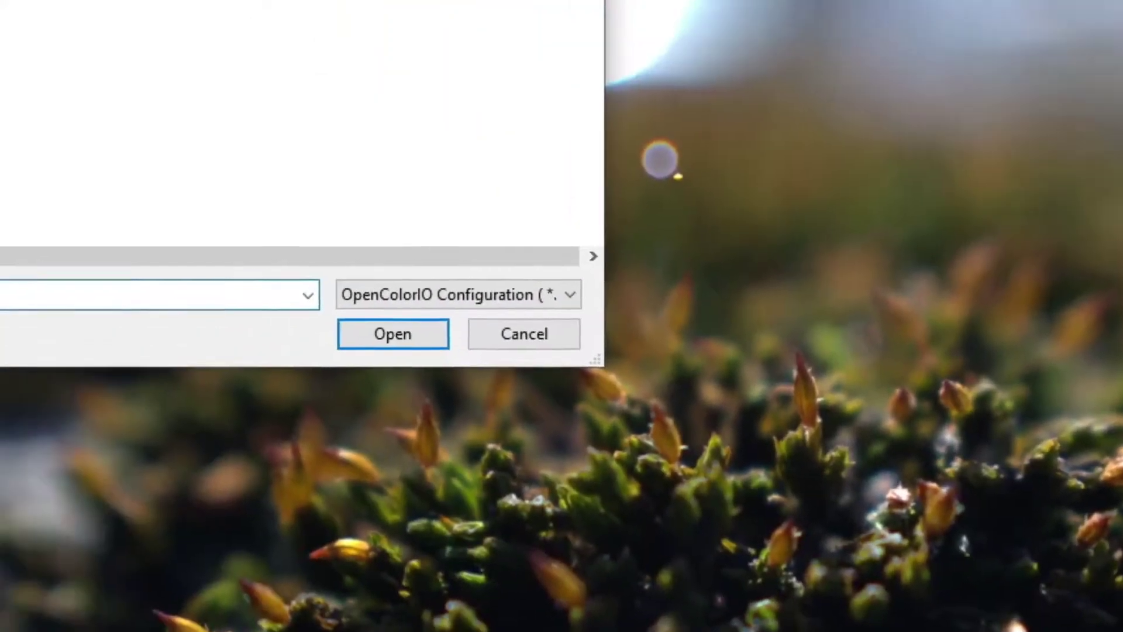
- Examine the OpenColorIO Installation page in the browser, from the package manager instructions through building from source to the quick environment configuration
left_click(711, 222)
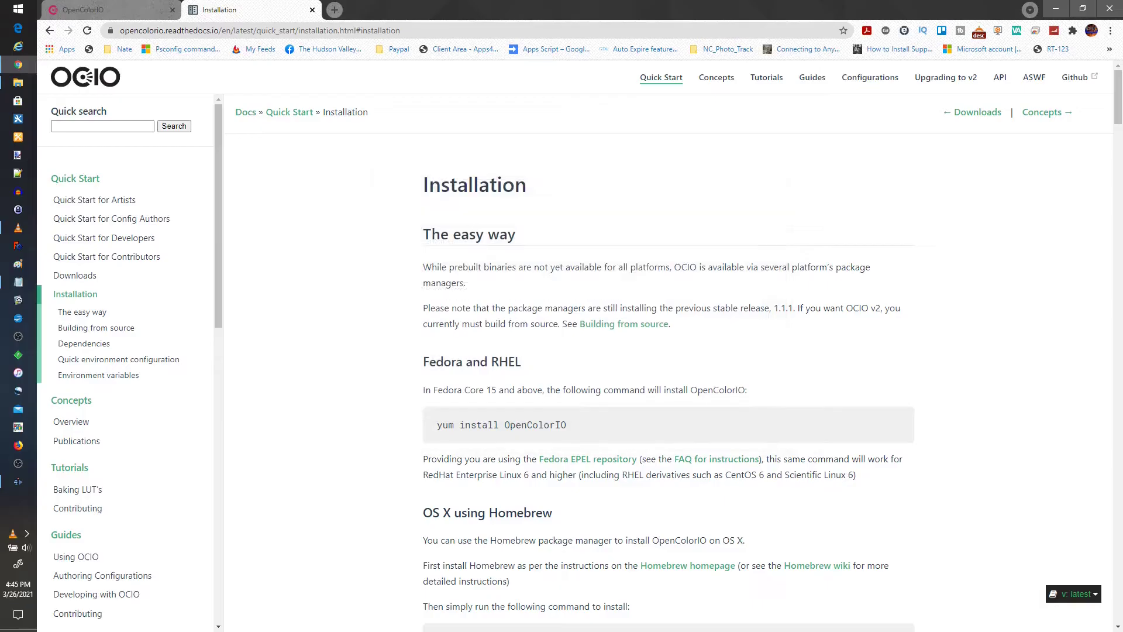
scroll(649, 369, "down", 8)
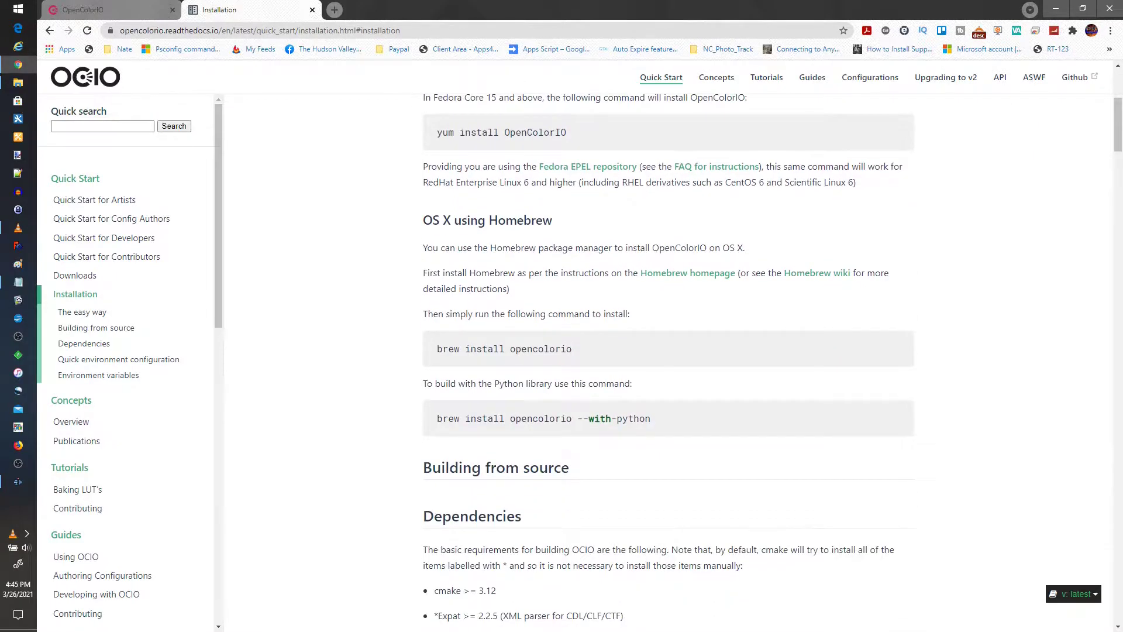
scroll(649, 369, "down", 8)
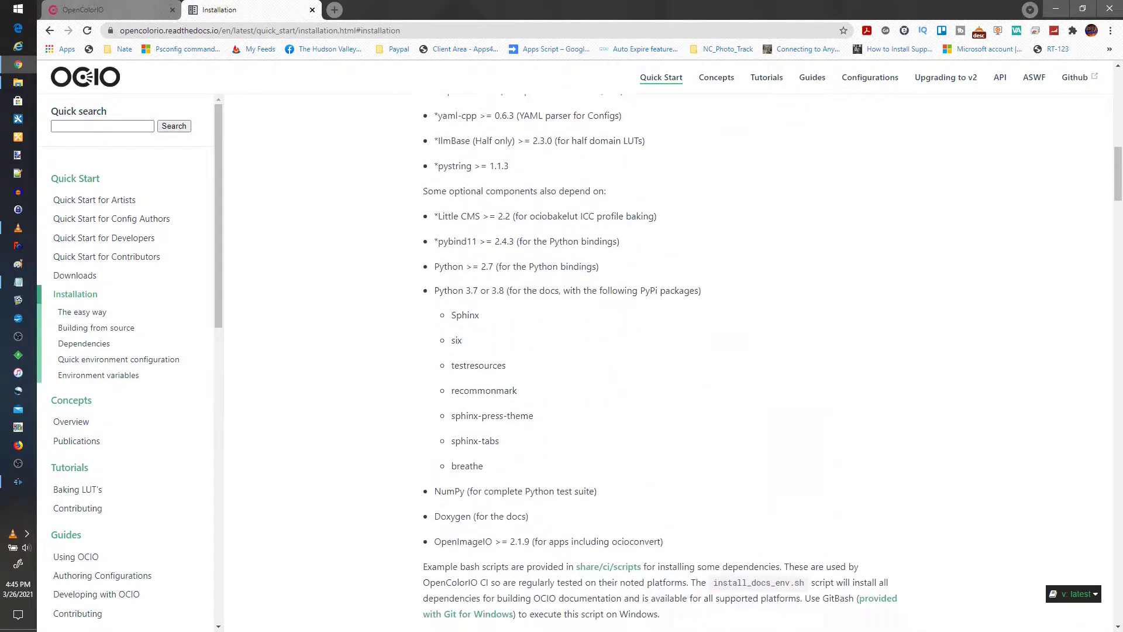
scroll(648, 369, "down", 9)
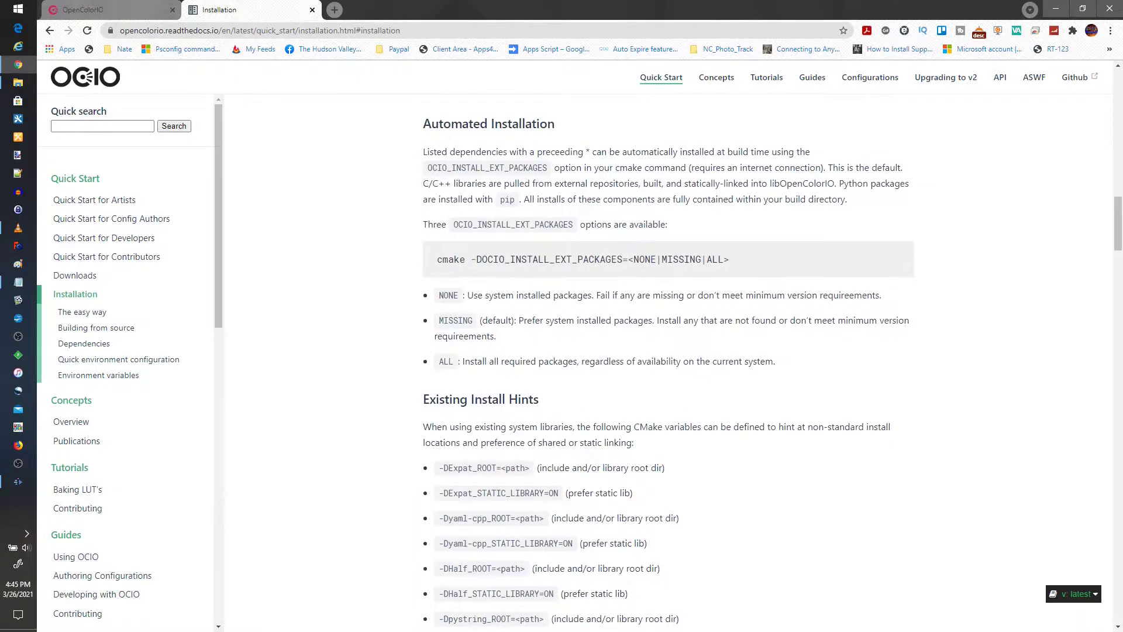
scroll(668, 362, "down", 11)
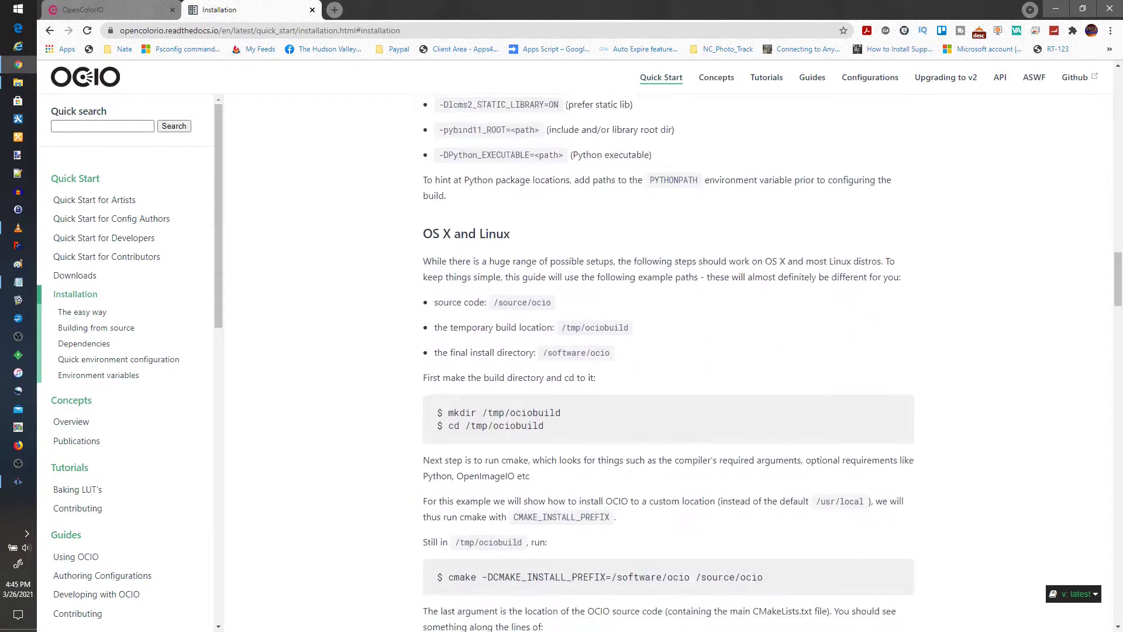
scroll(669, 360, "down", 8)
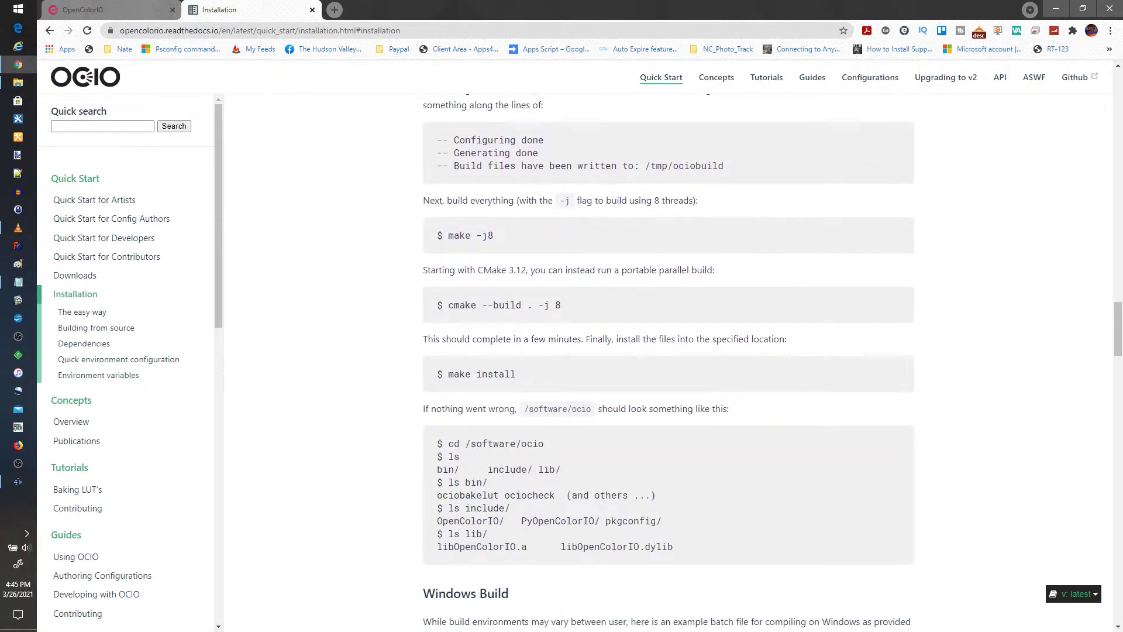
scroll(669, 360, "down", 11)
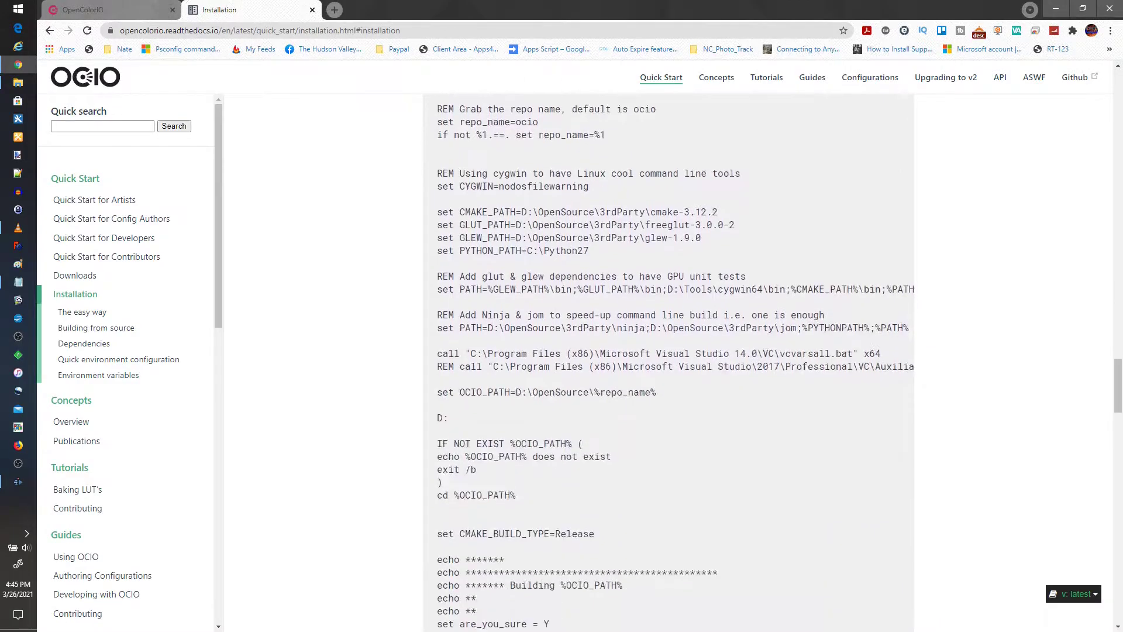
scroll(668, 362, "down", 12)
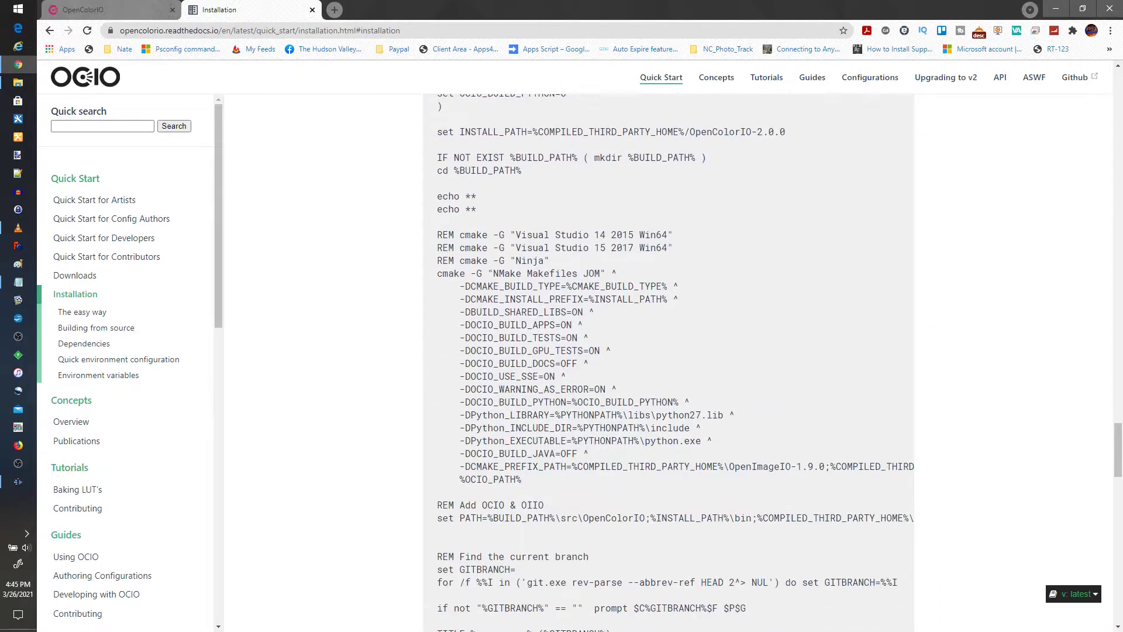
scroll(669, 362, "down", 10)
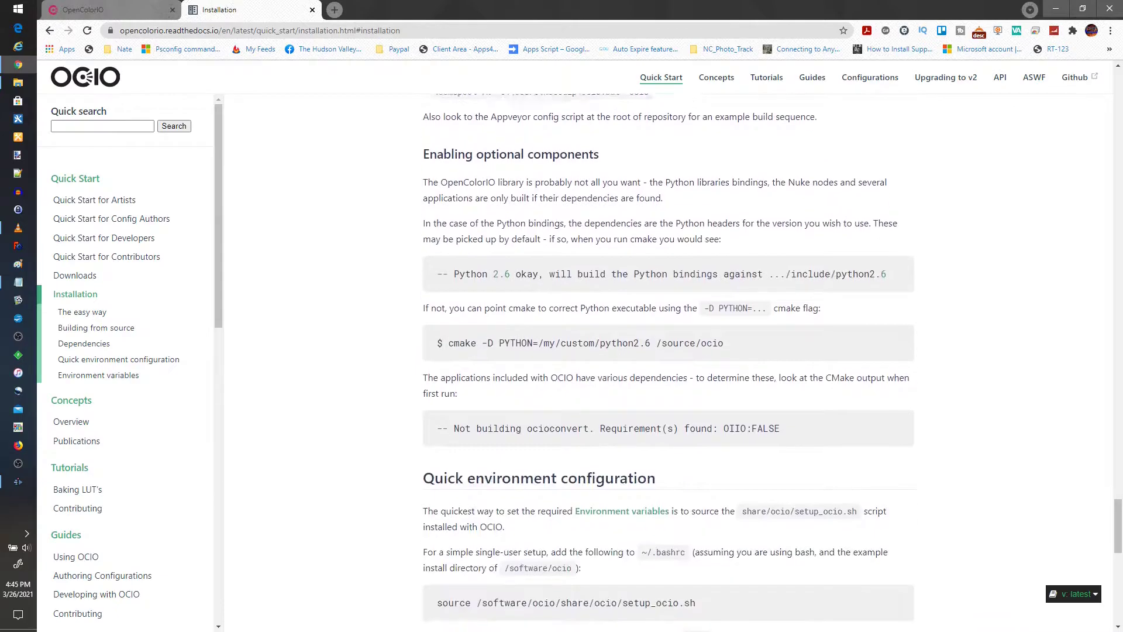
scroll(669, 363, "down", 6)
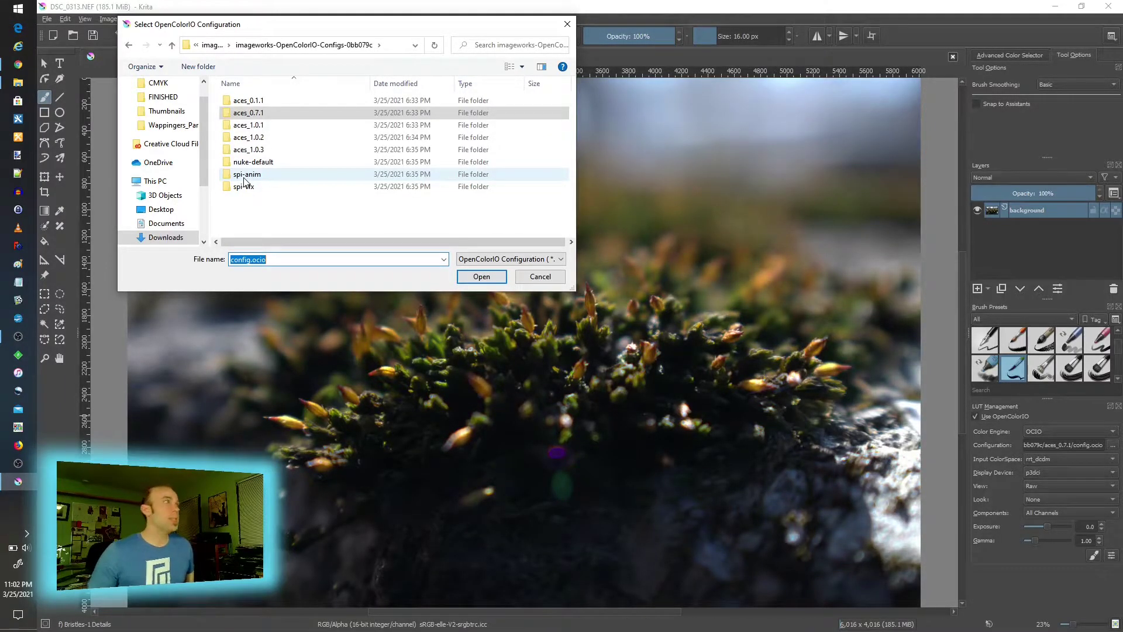
- Load config.ocio from the aces_0.7.1 folder as the OpenColorIO configuration, checking the luts subfolder on the way
left_click_drag(328, 33, 413, 130)
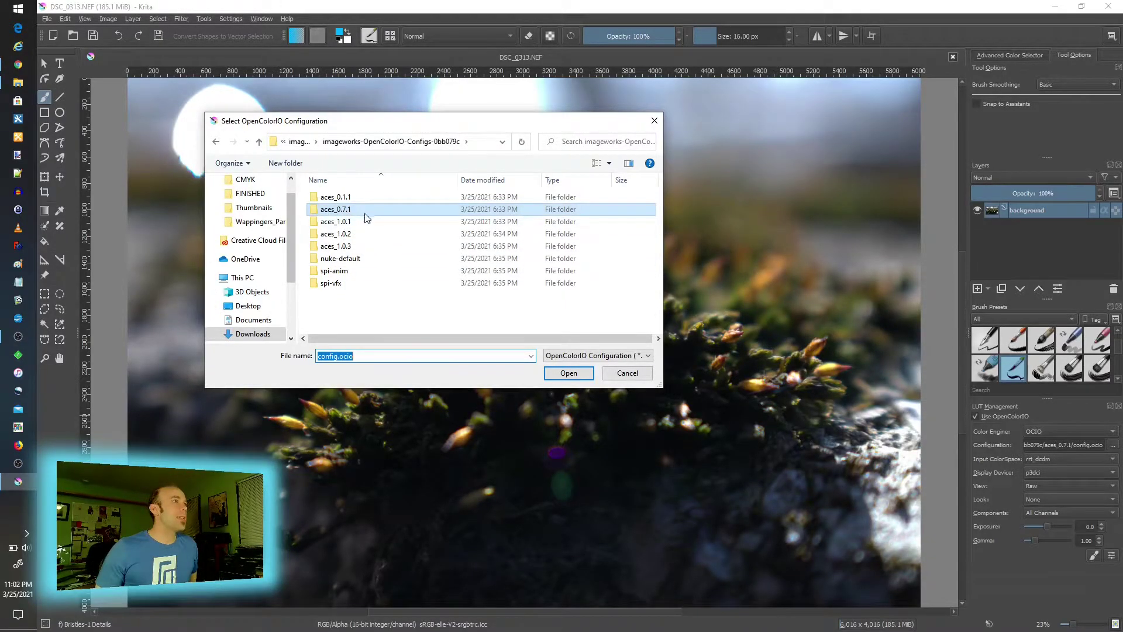
double_click(347, 213)
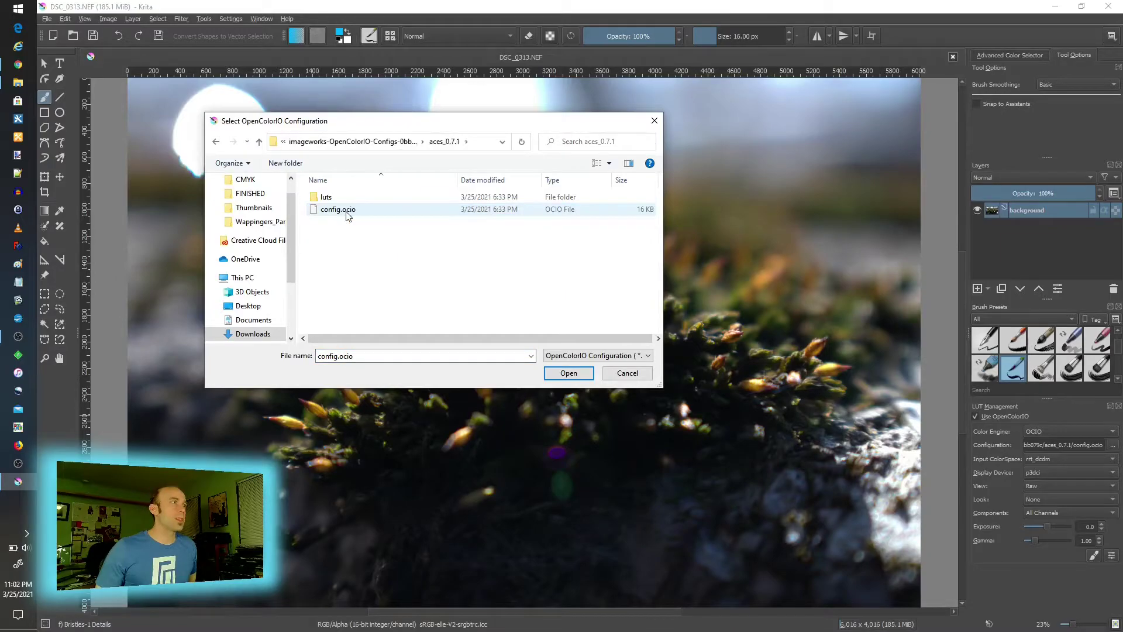
double_click(329, 197)
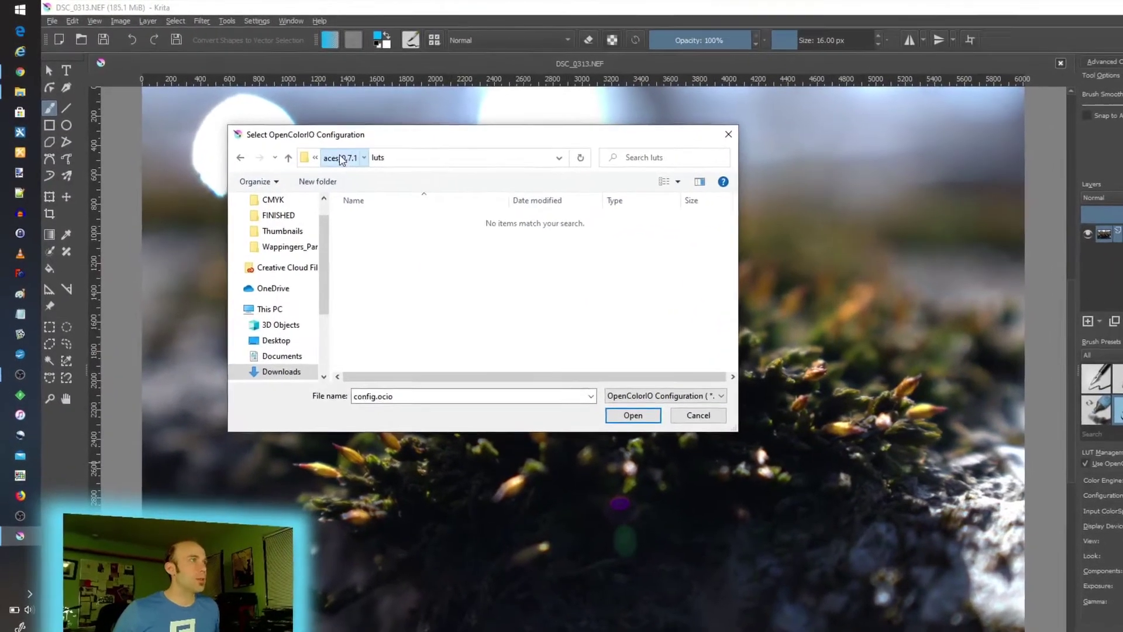
left_click(305, 141)
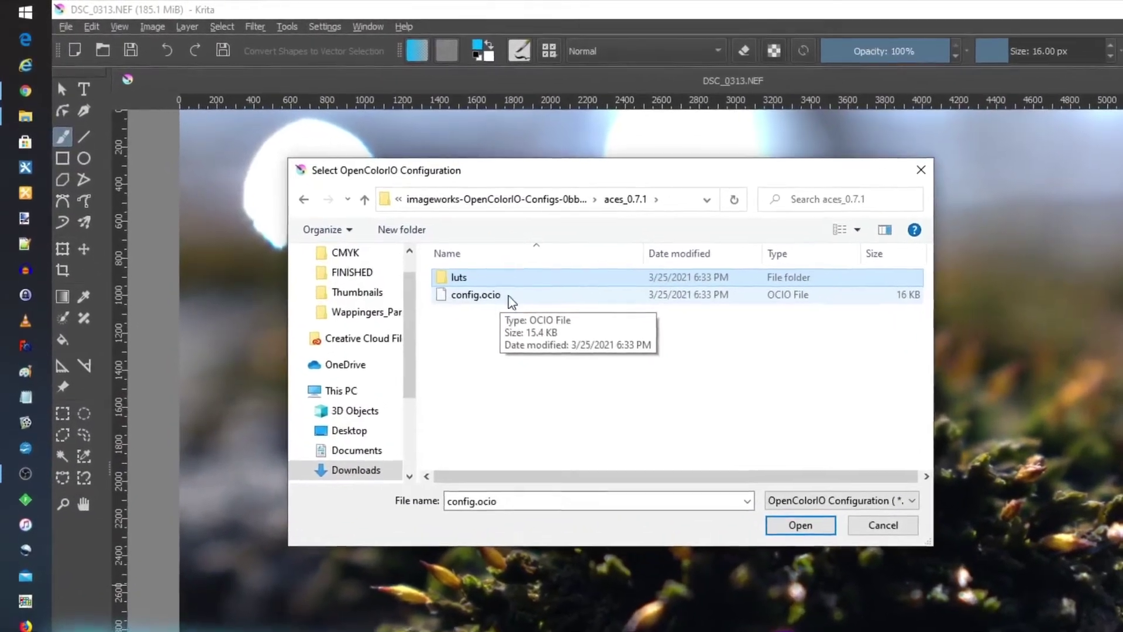
left_click(504, 298)
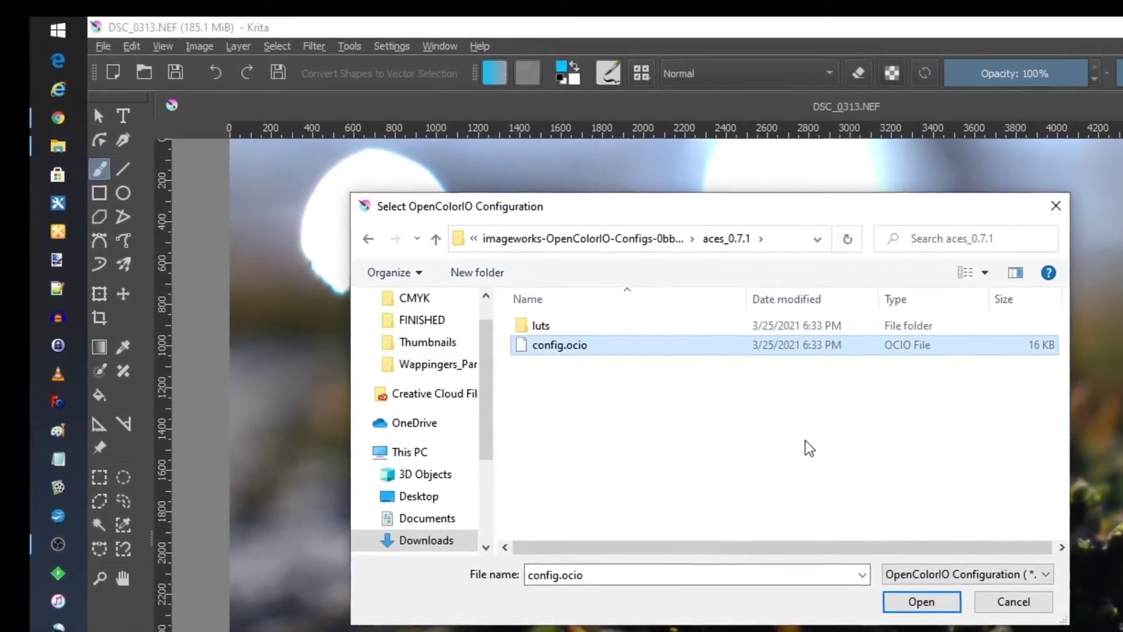
left_click(920, 601)
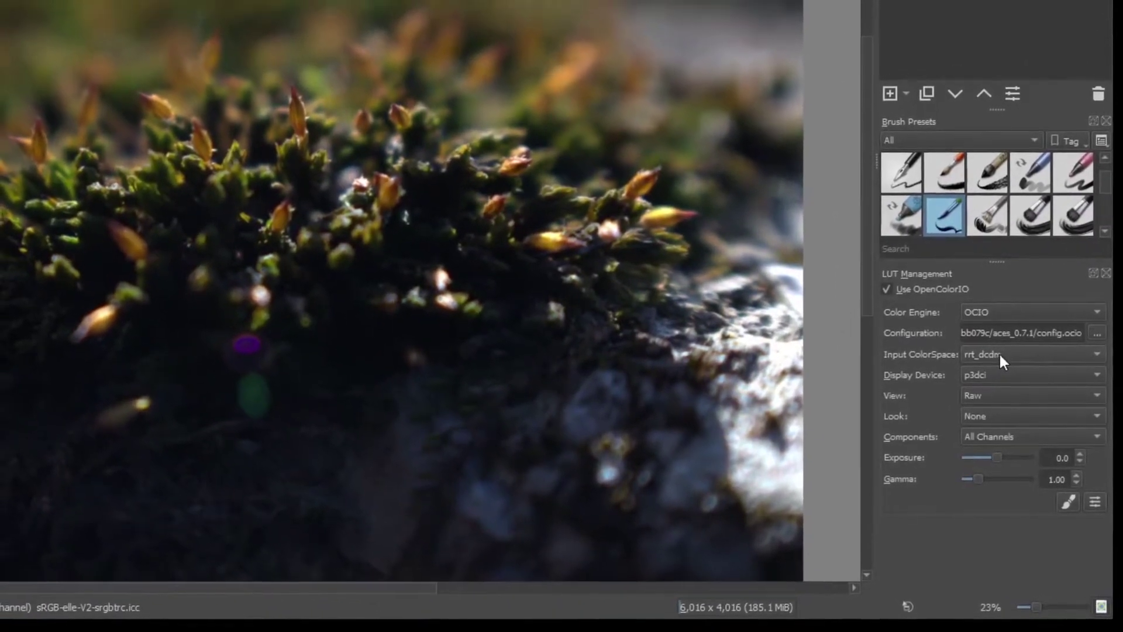
- Try rgbMonitor as the LUT Management display device, return it to p3dci, and set the view to RRT
left_click(997, 354)
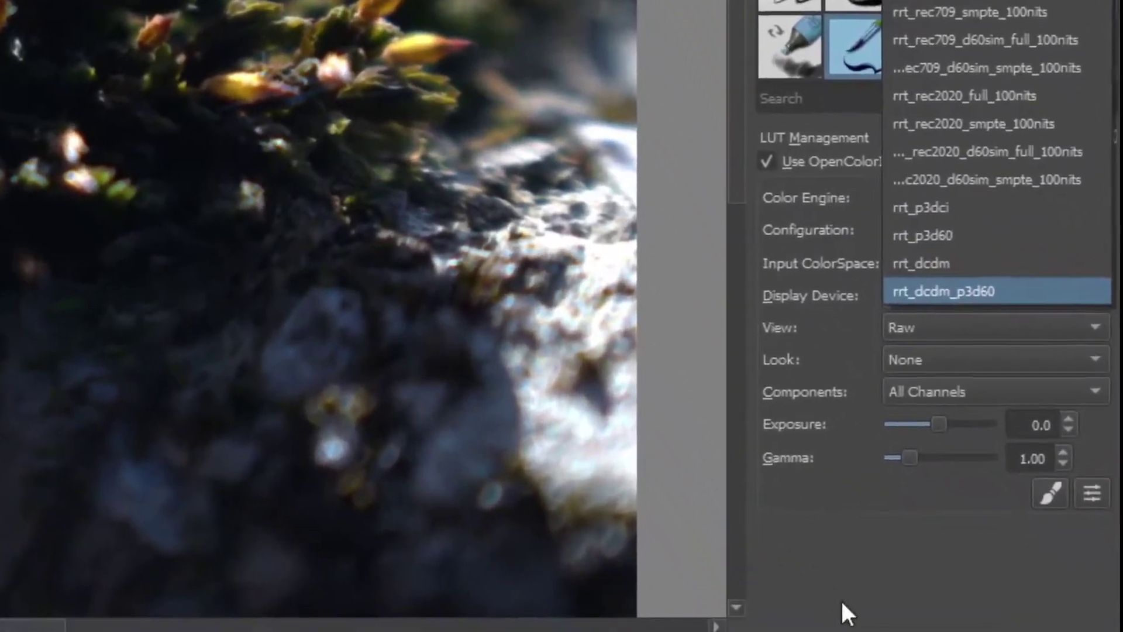
left_click(877, 612)
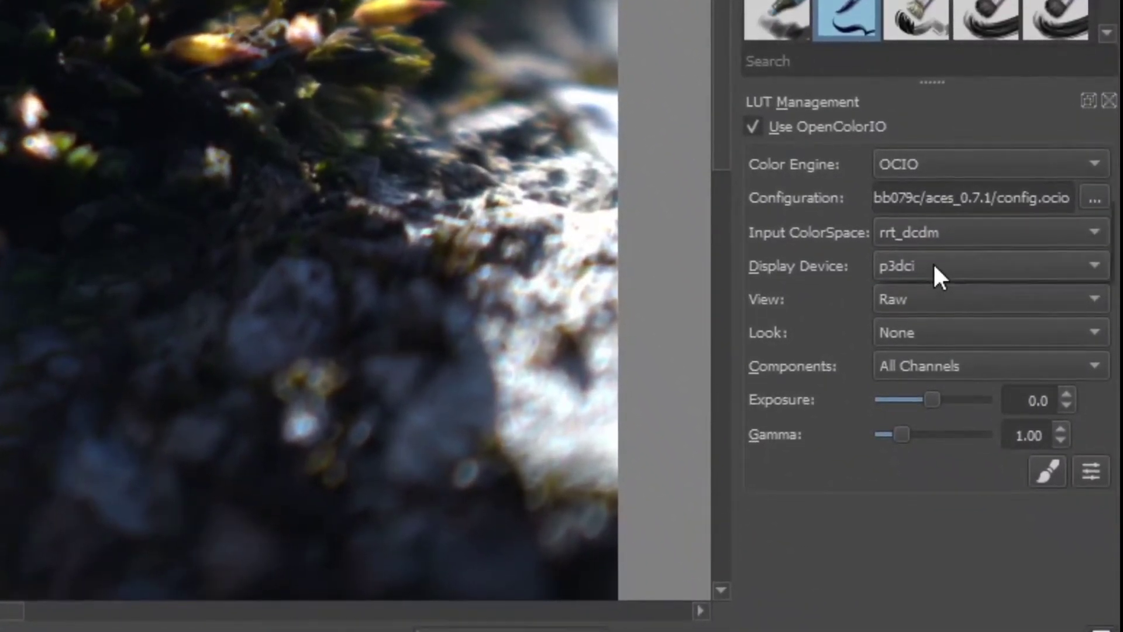
left_click(934, 267)
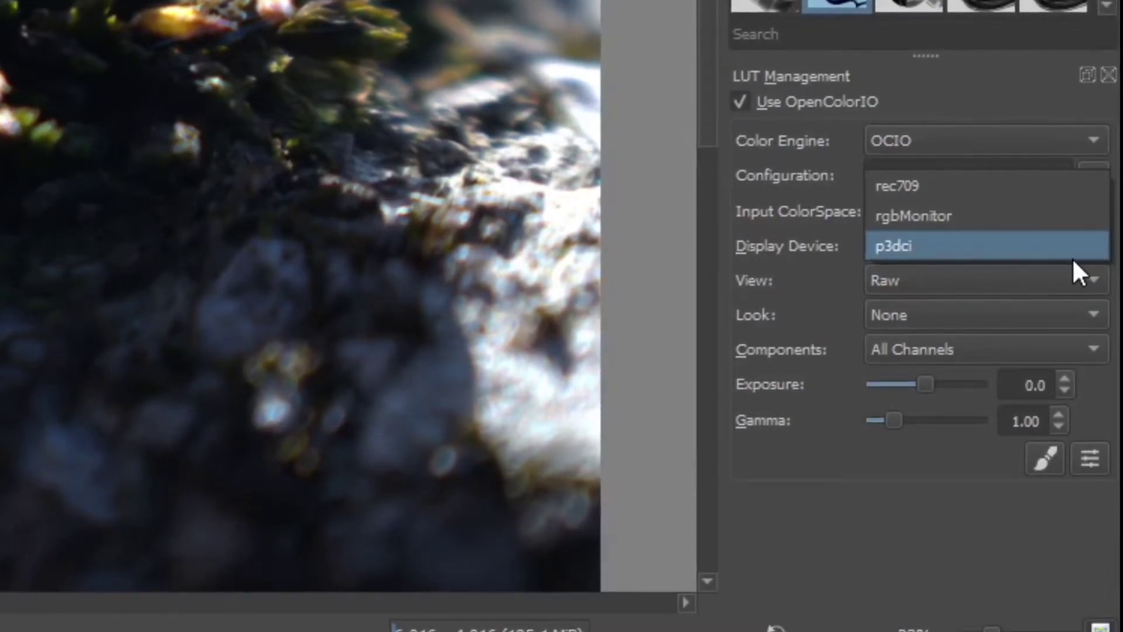
left_click(908, 217)
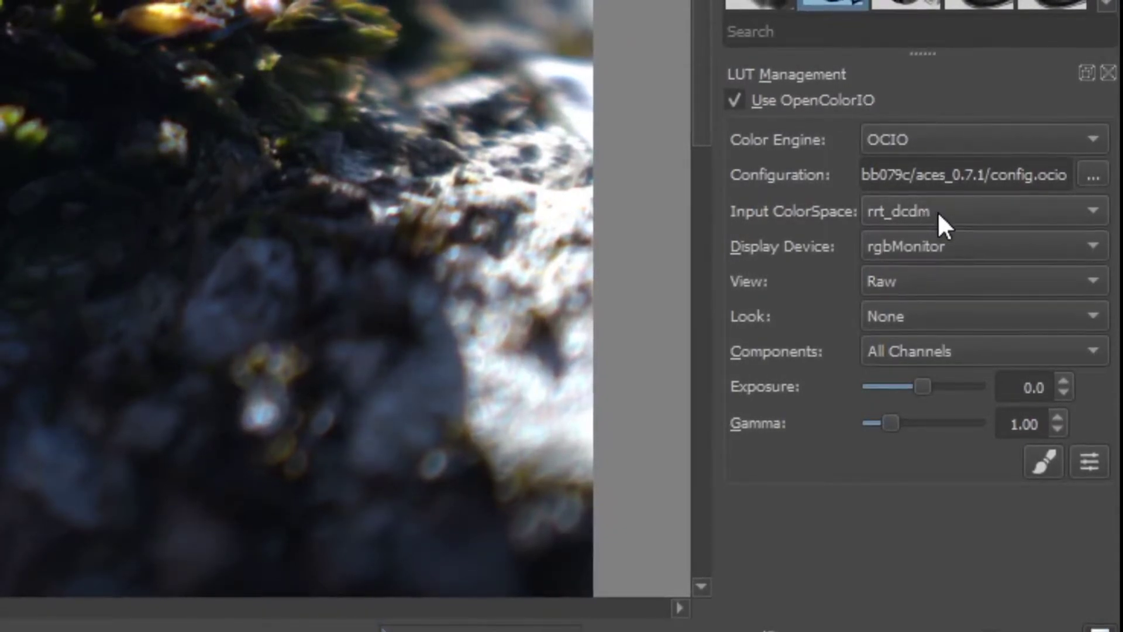
left_click(914, 250)
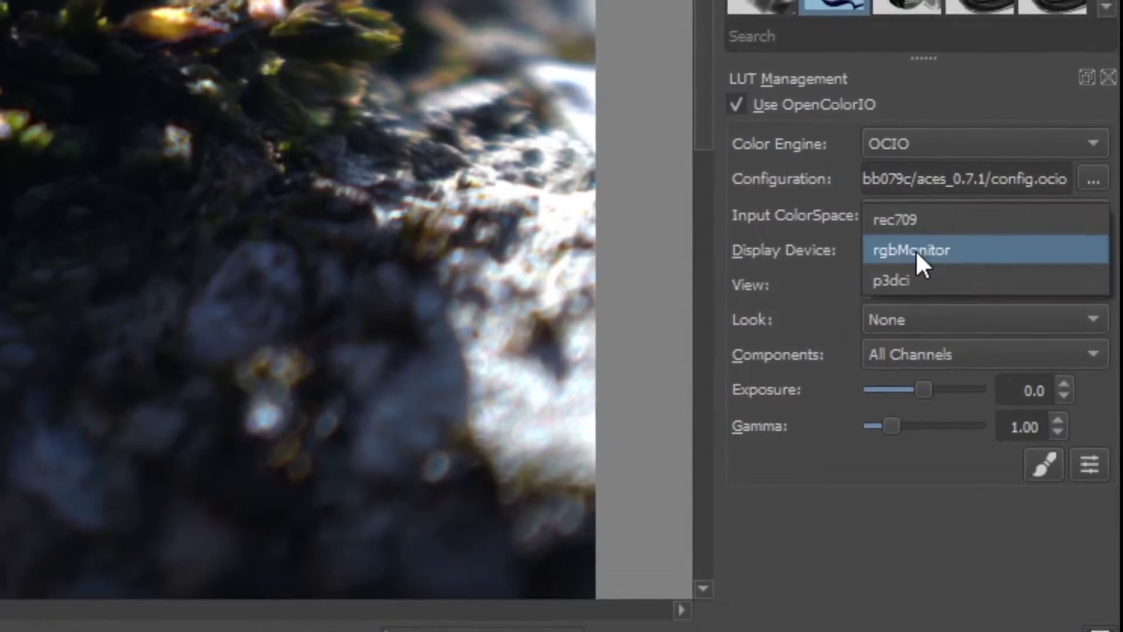
left_click(946, 283)
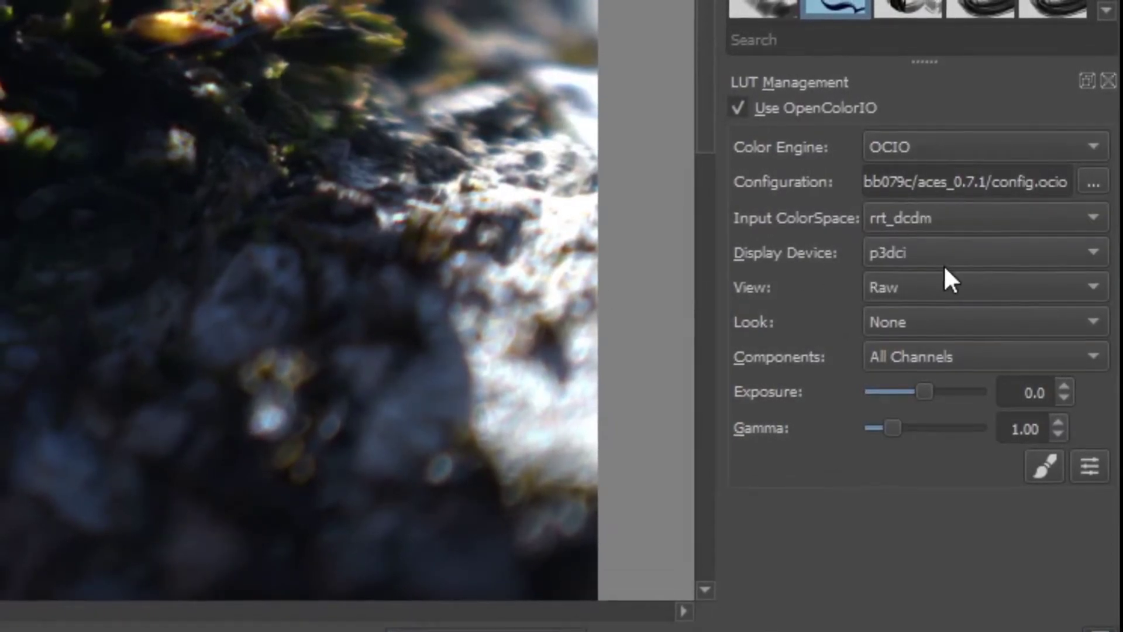
left_click(926, 285)
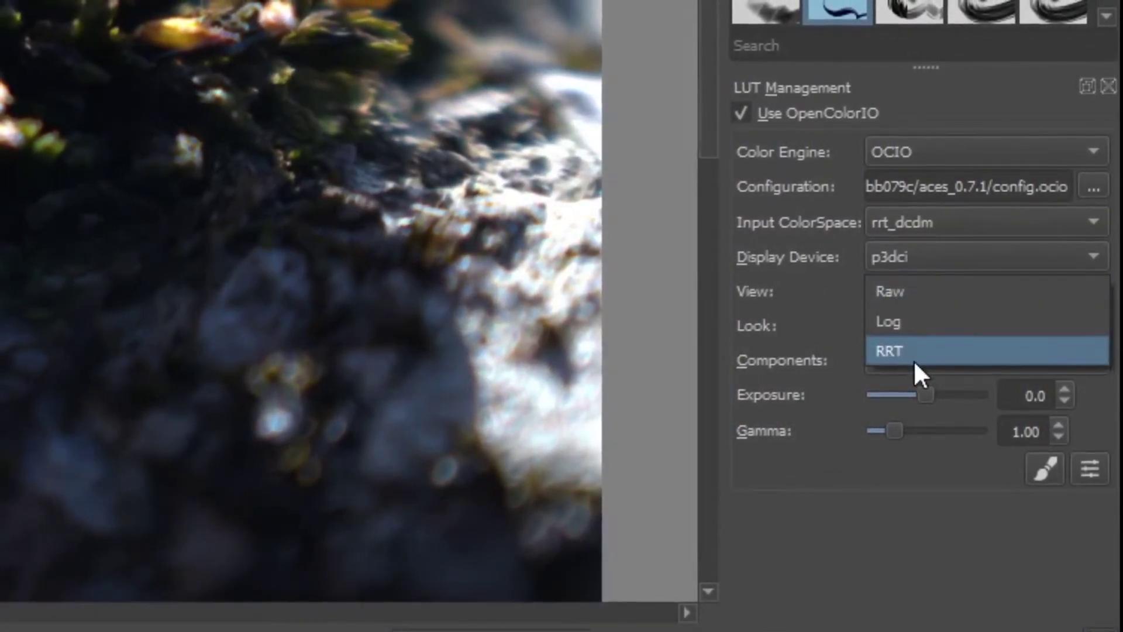
key("Escape")
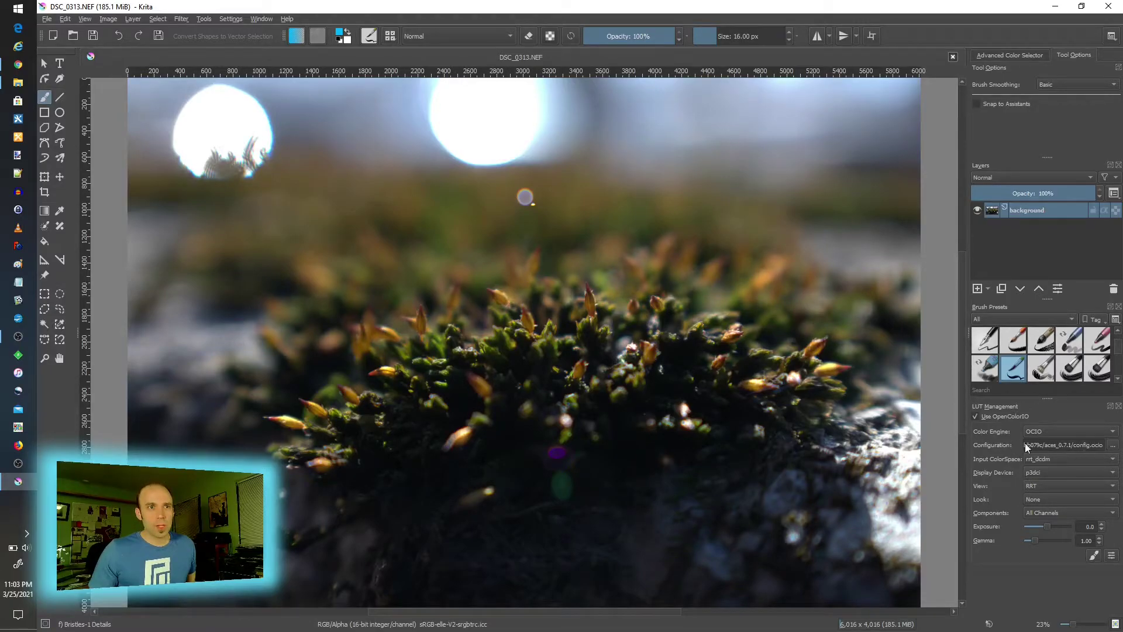
- Try the aces, linear, aceslog and adx16 input color spaces on the photo
left_click(1035, 458)
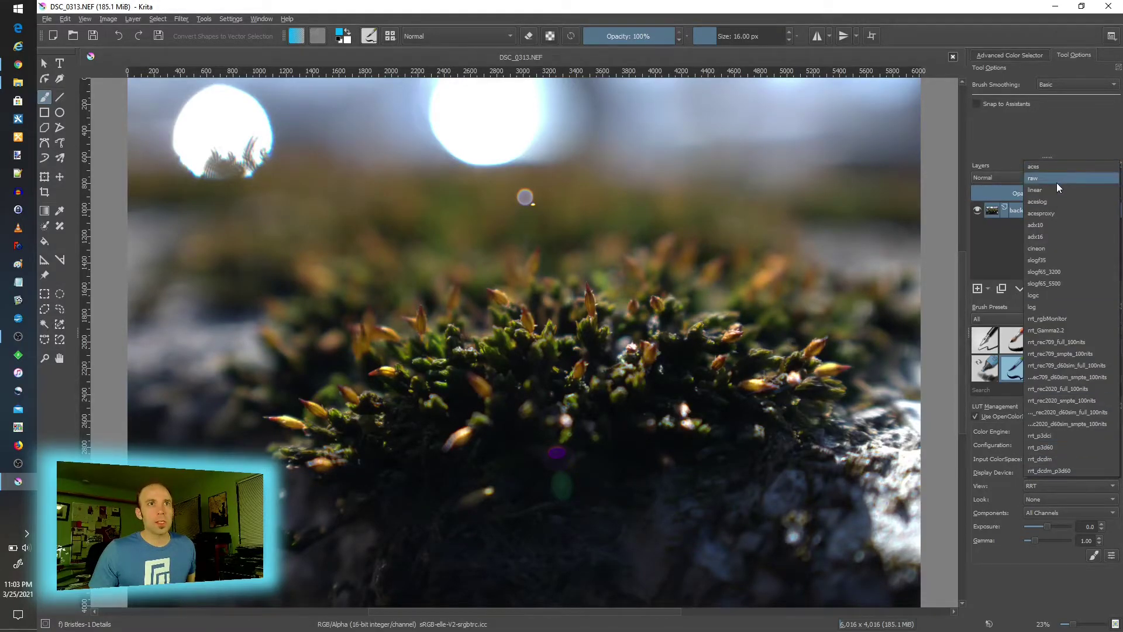
left_click(1045, 164)
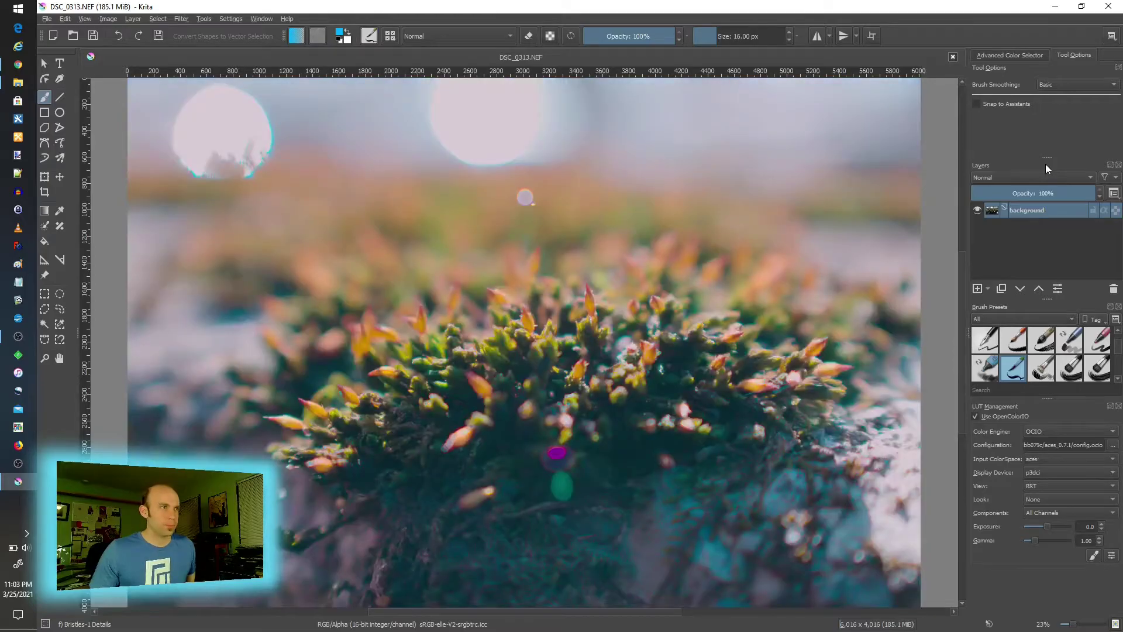
left_click(1035, 460)
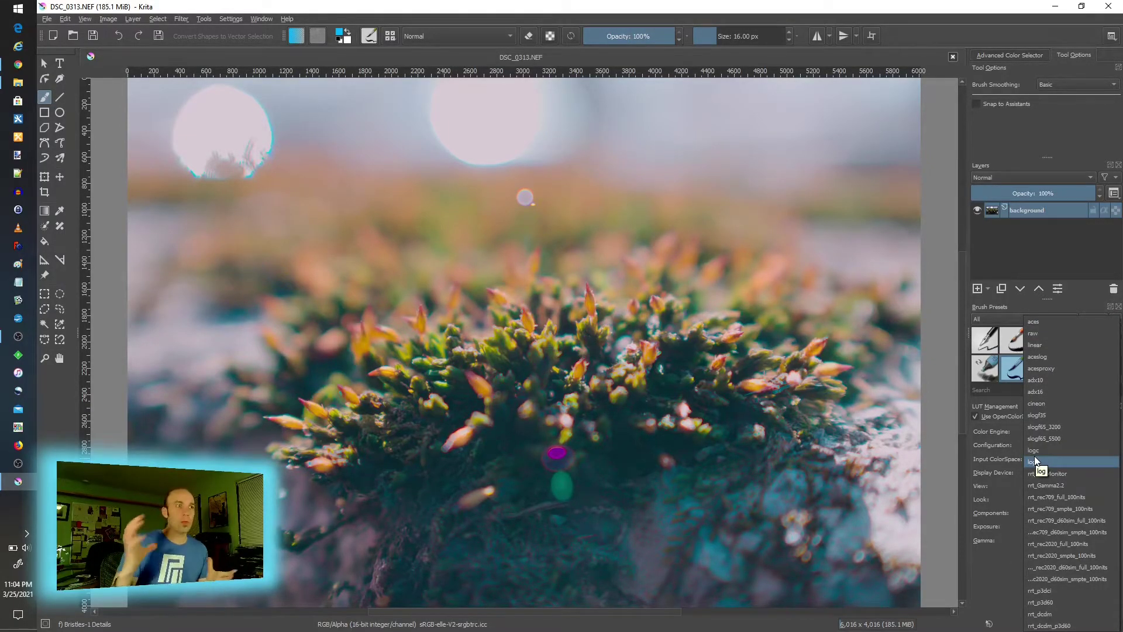
left_click(1055, 345)
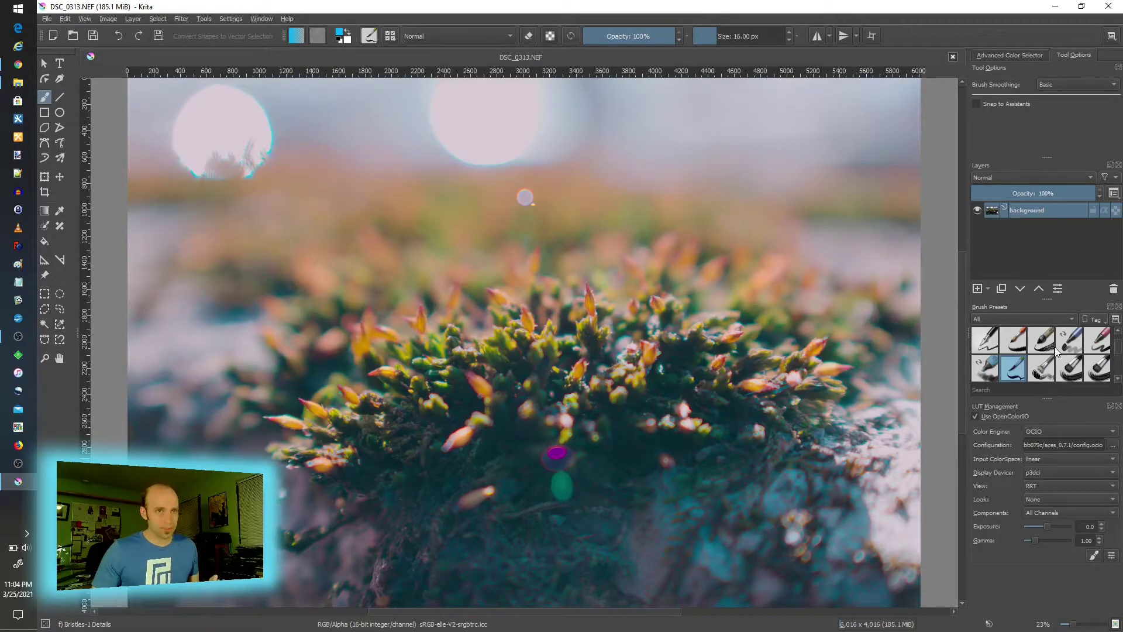
left_click(1053, 459)
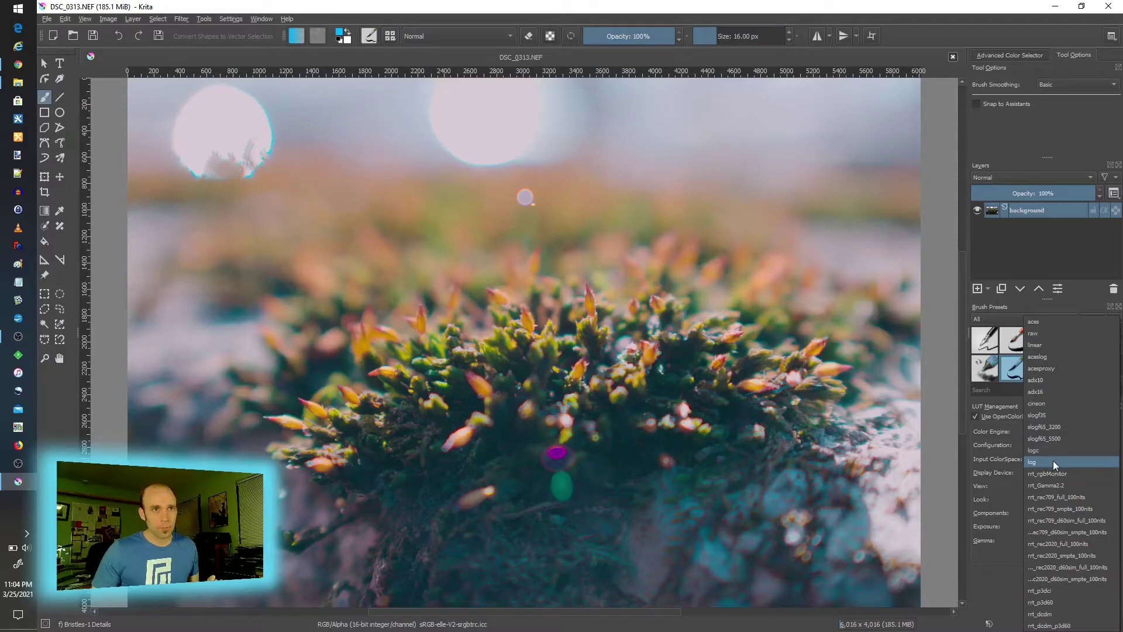
key("Escape")
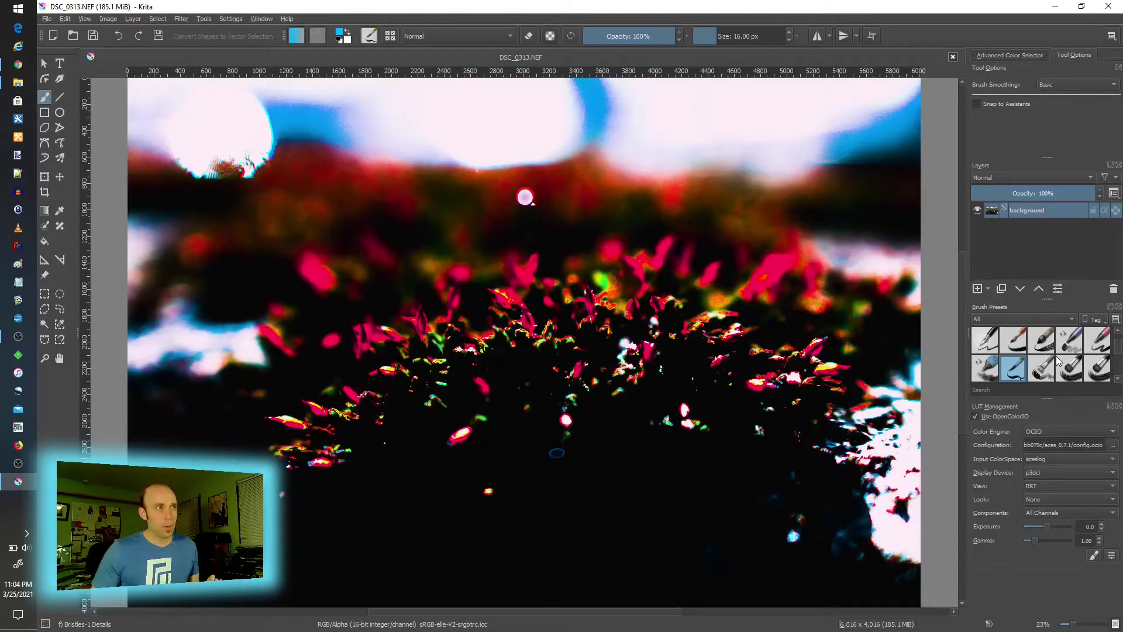
left_click(1050, 458)
key("Escape")
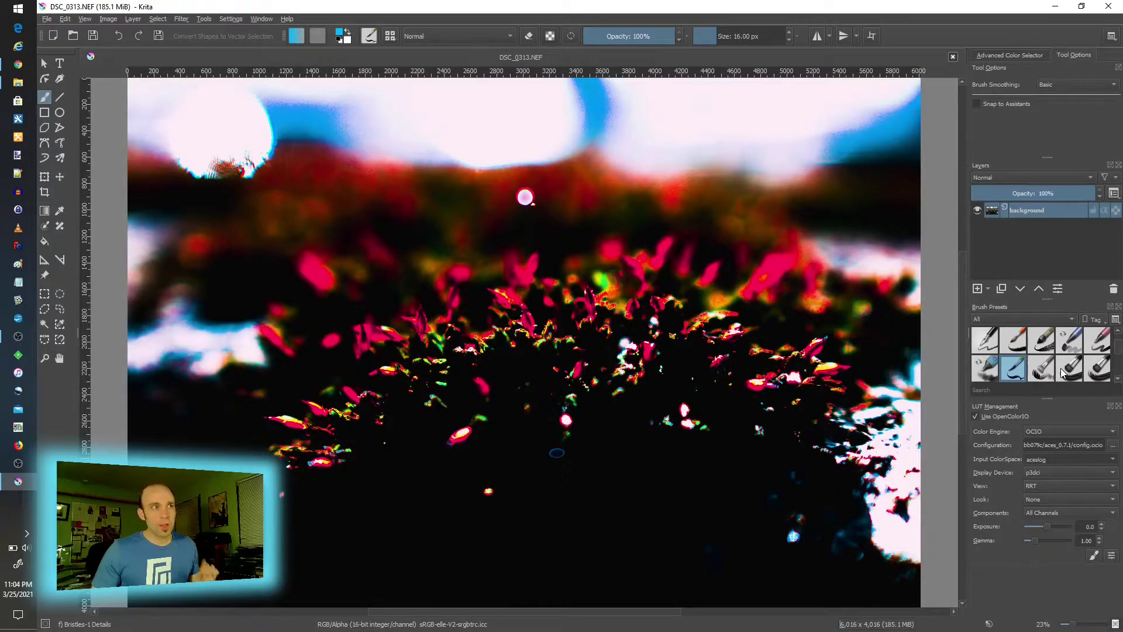
left_click(1053, 460)
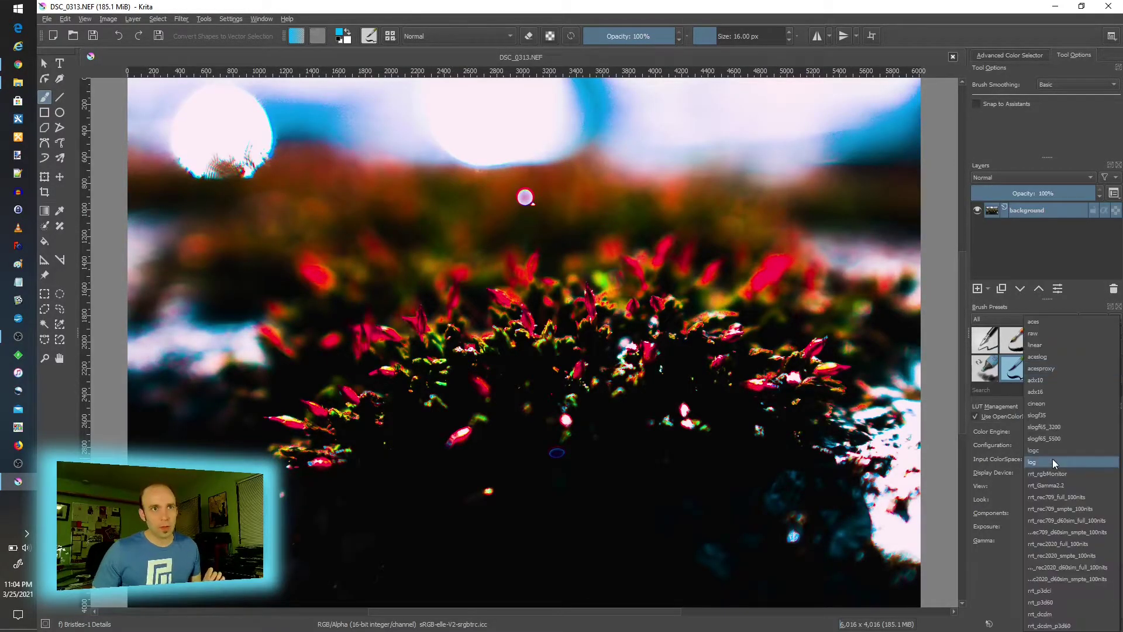
left_click(1055, 393)
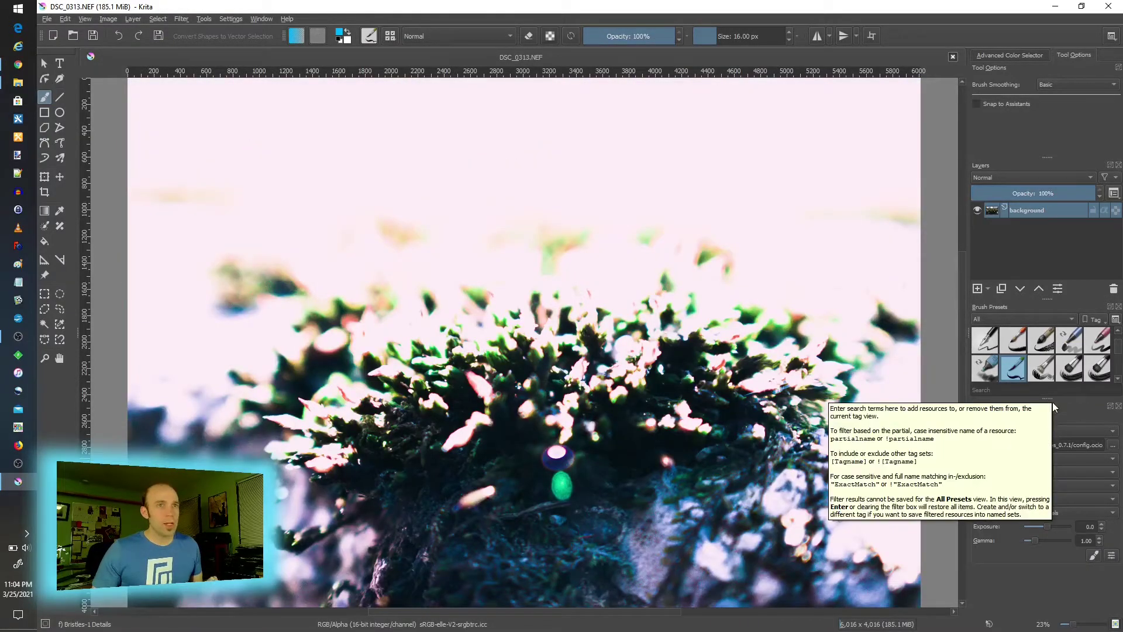
- Set the input color space to rrt_rec709_full_100nits and look at the black and white point settings
left_click(1056, 457)
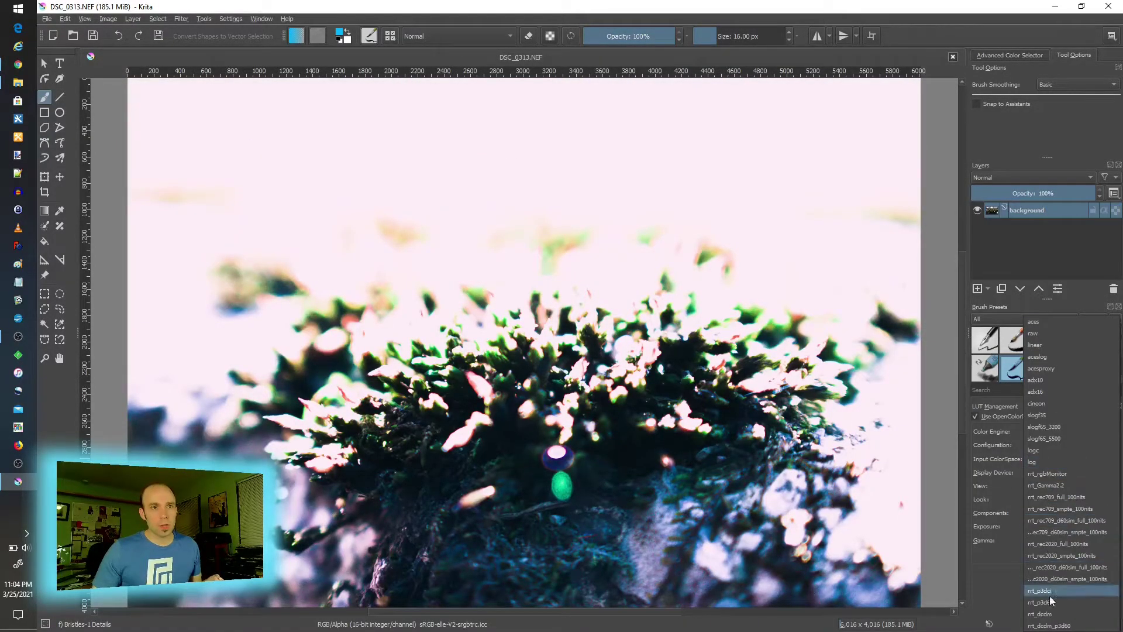
left_click(1055, 497)
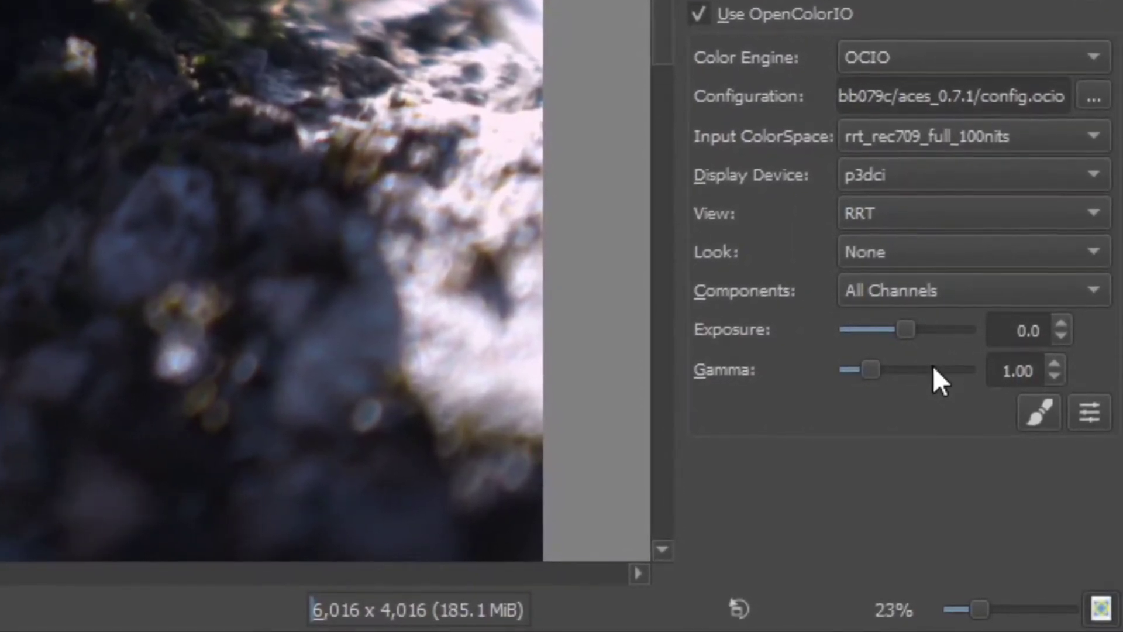
left_click(1087, 415)
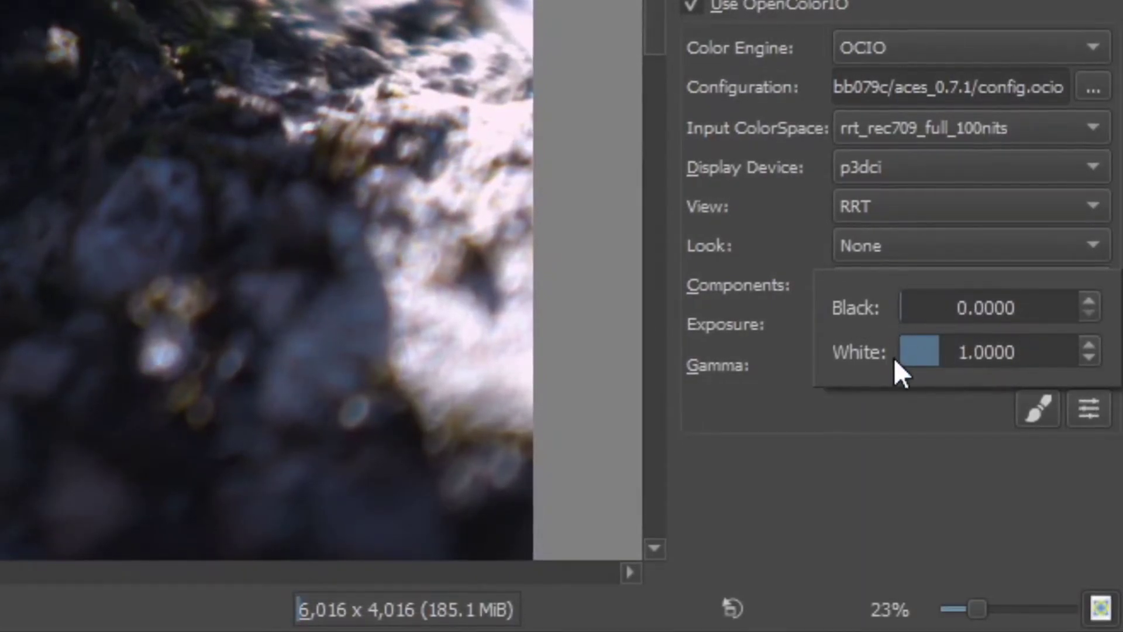
left_click(955, 417)
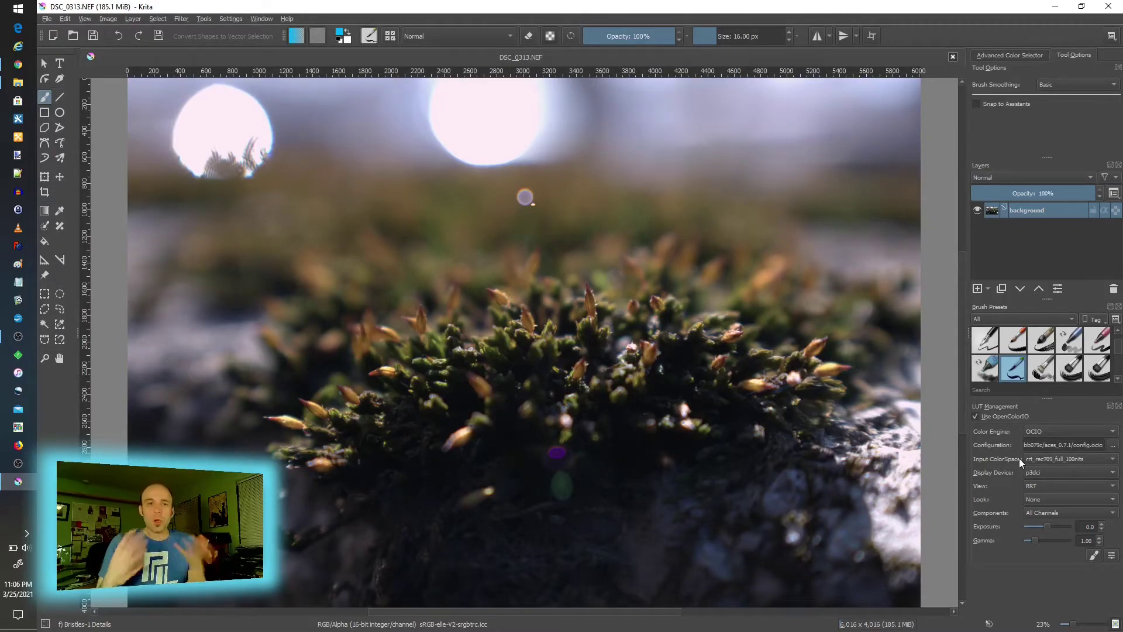
- Replace the OpenColorIO configuration with config.ocio from the aces_1.0.1 folder
left_click(1111, 444)
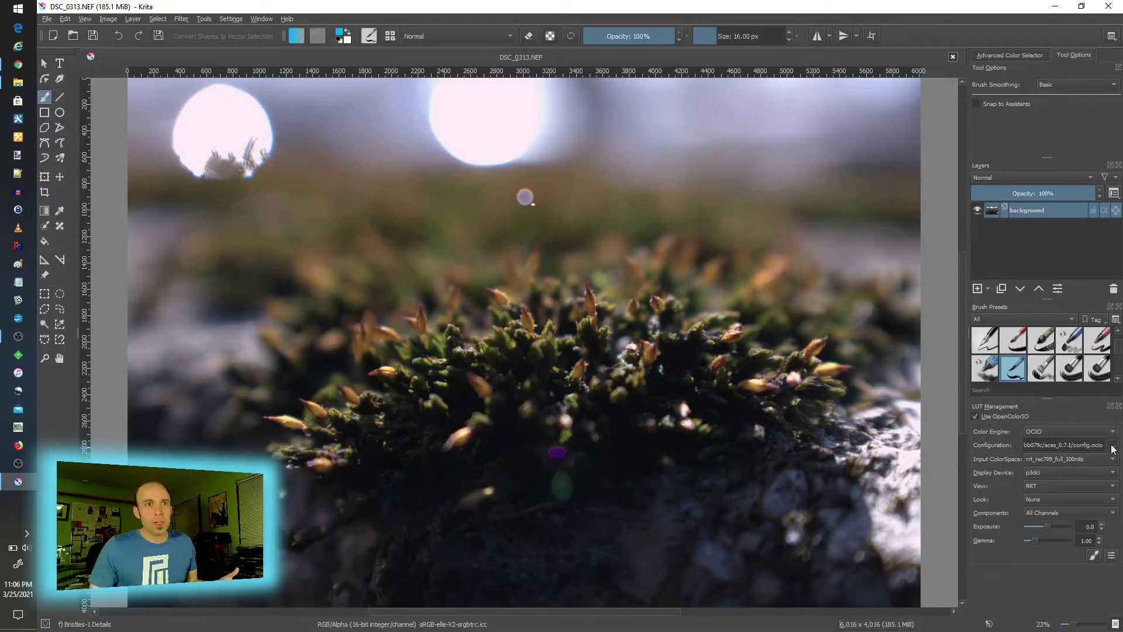
left_click(368, 143)
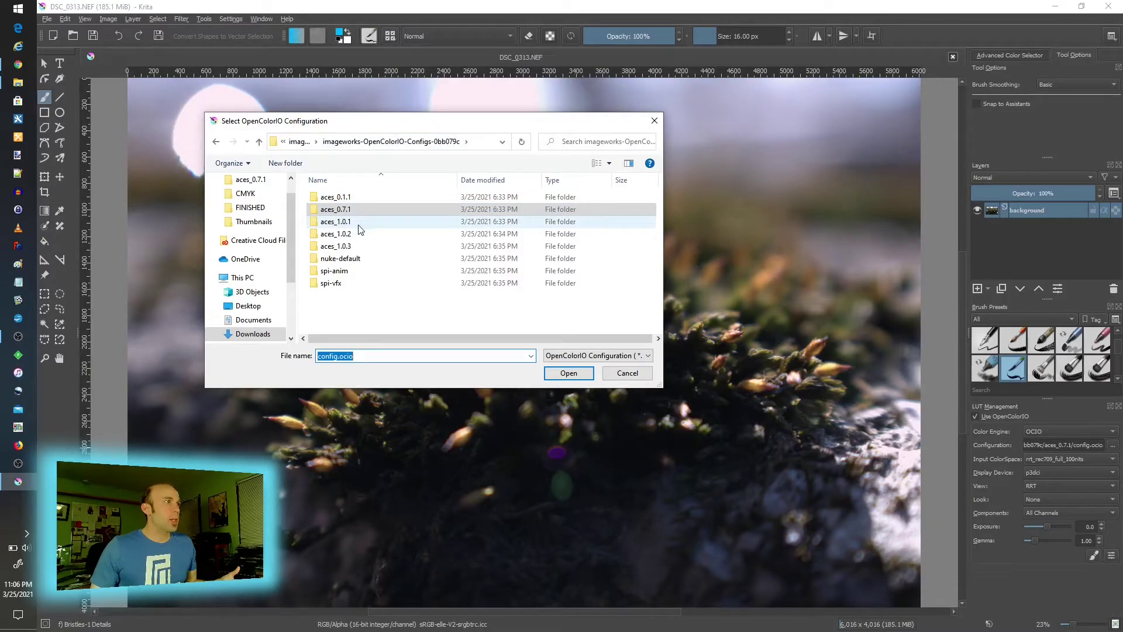
double_click(352, 222)
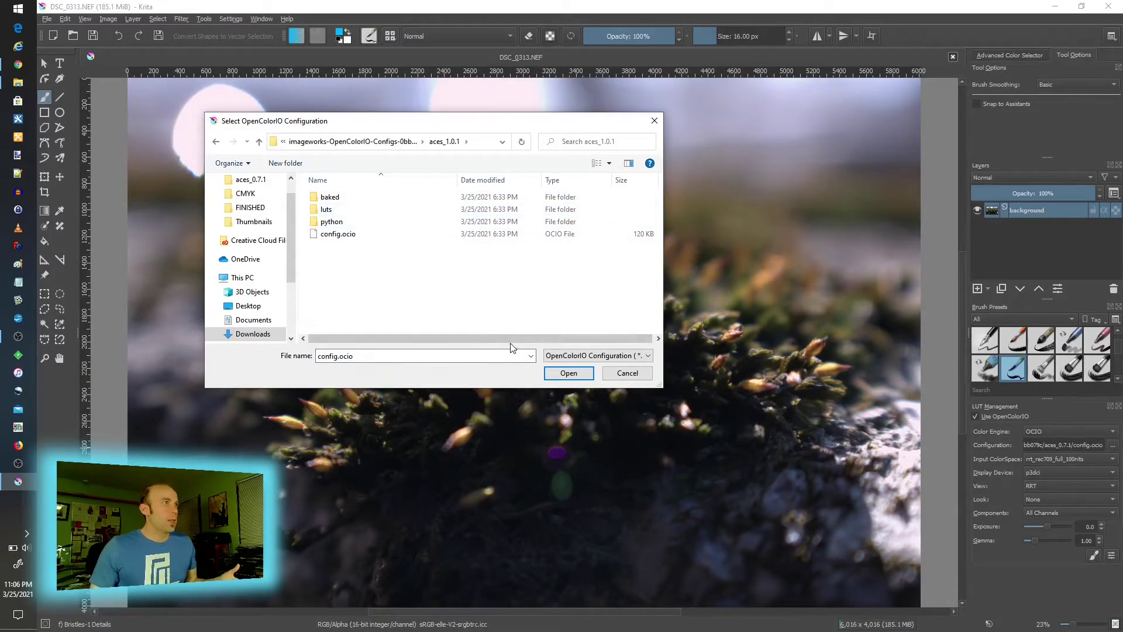
left_click(571, 373)
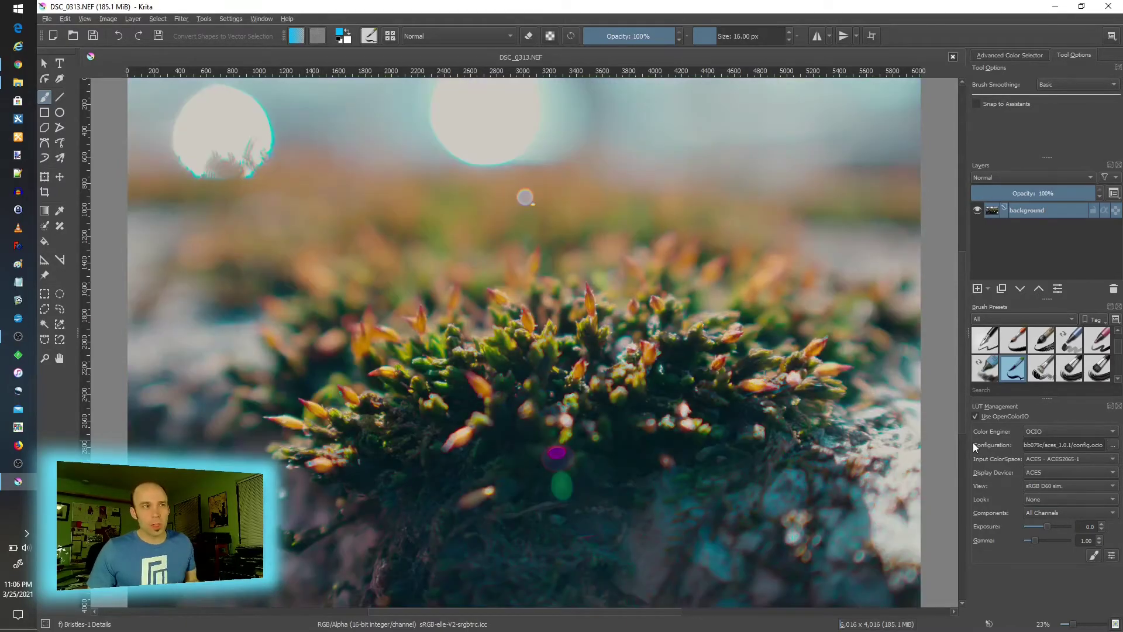
- Look through the input color spaces offered by the aces_1.0.1 configuration
left_click(1051, 460)
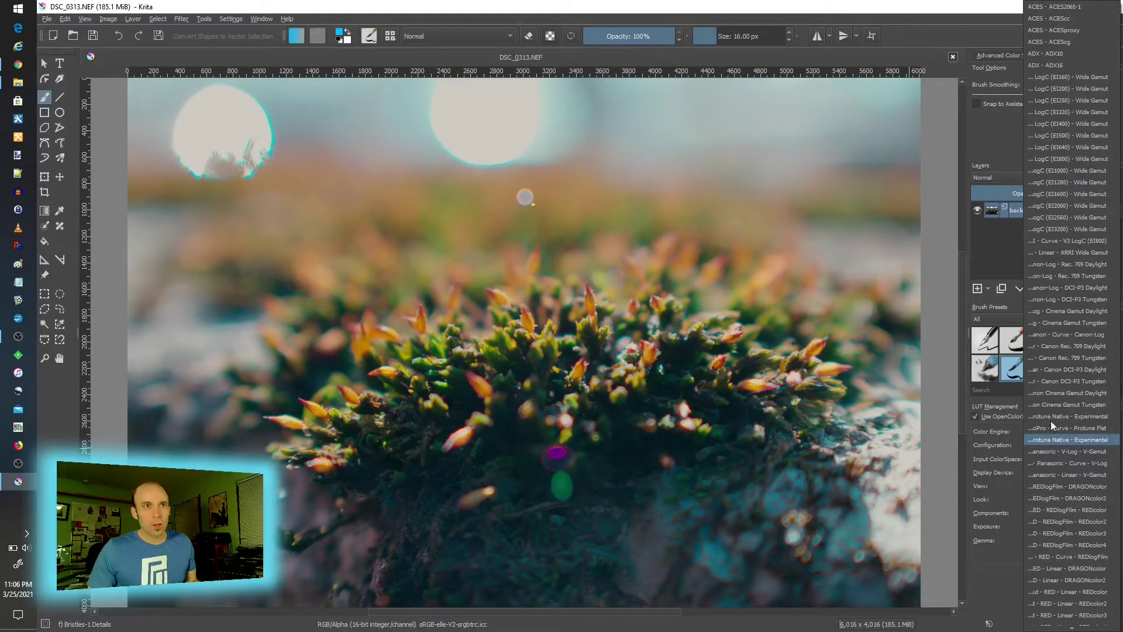
scroll(1071, 608, "down", 13)
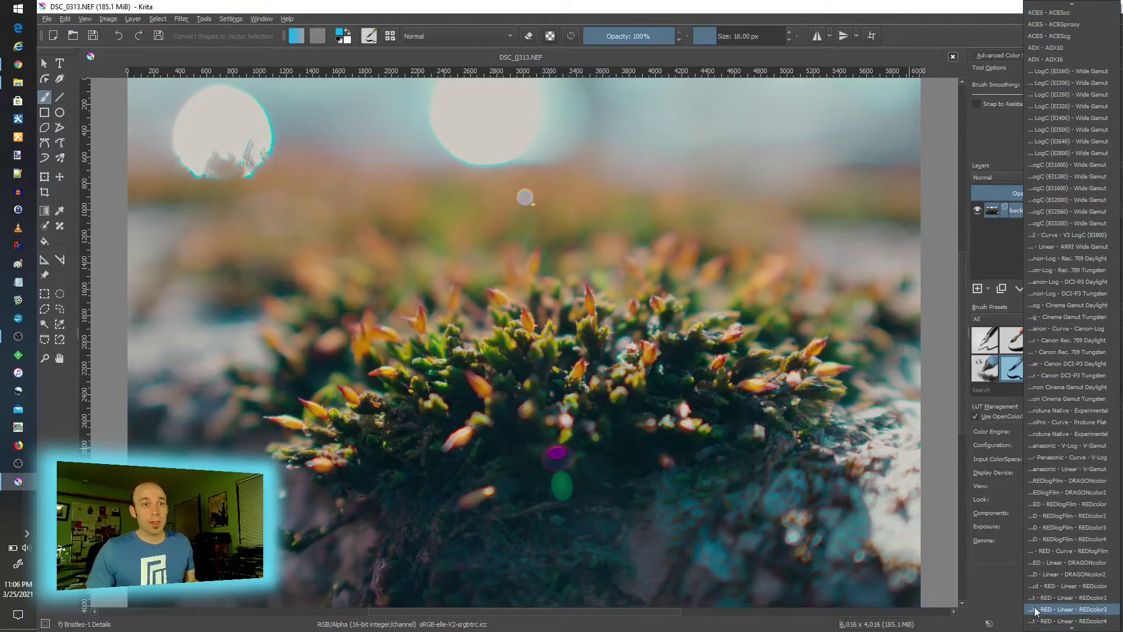
scroll(1074, 623, "down", 5)
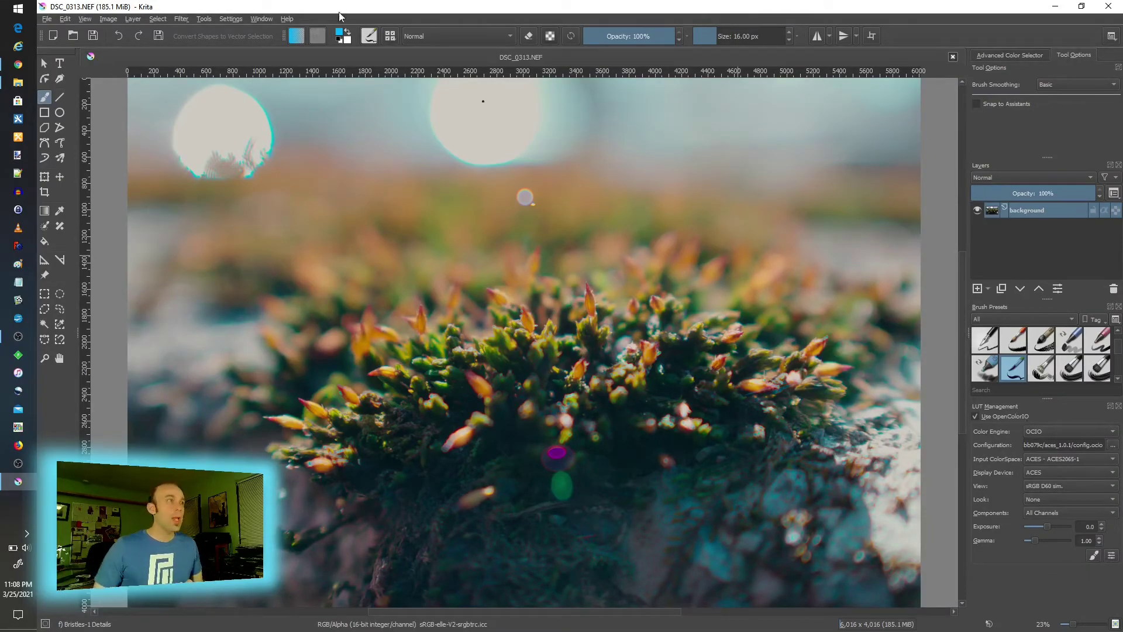
- Switch to Chrome and look at the OpenColorIO Downloads page
left_click(18, 65)
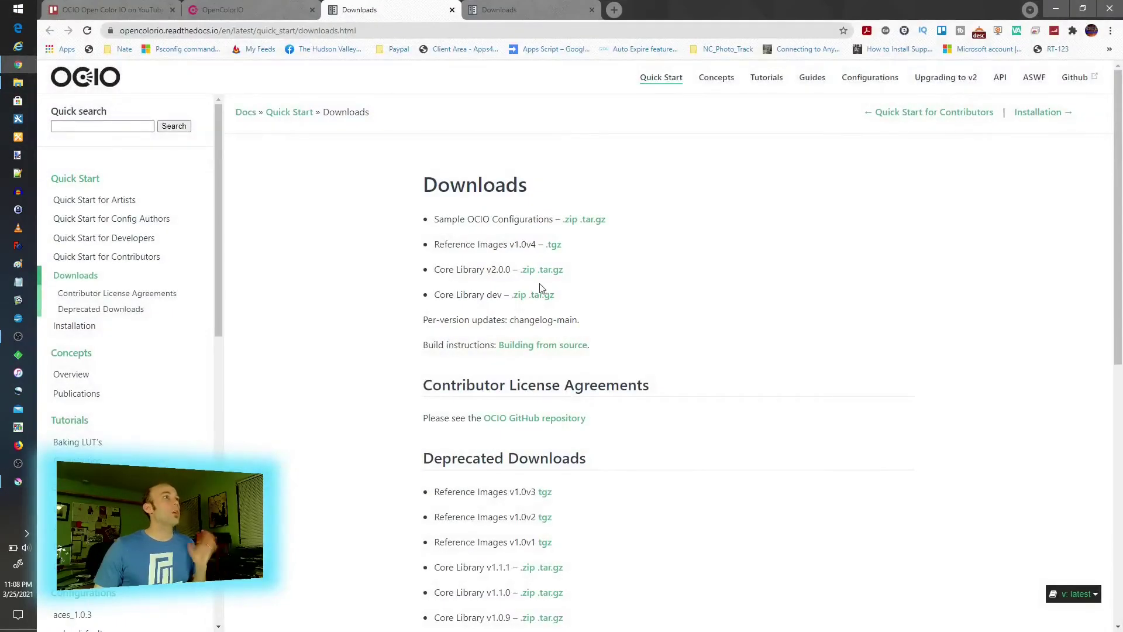